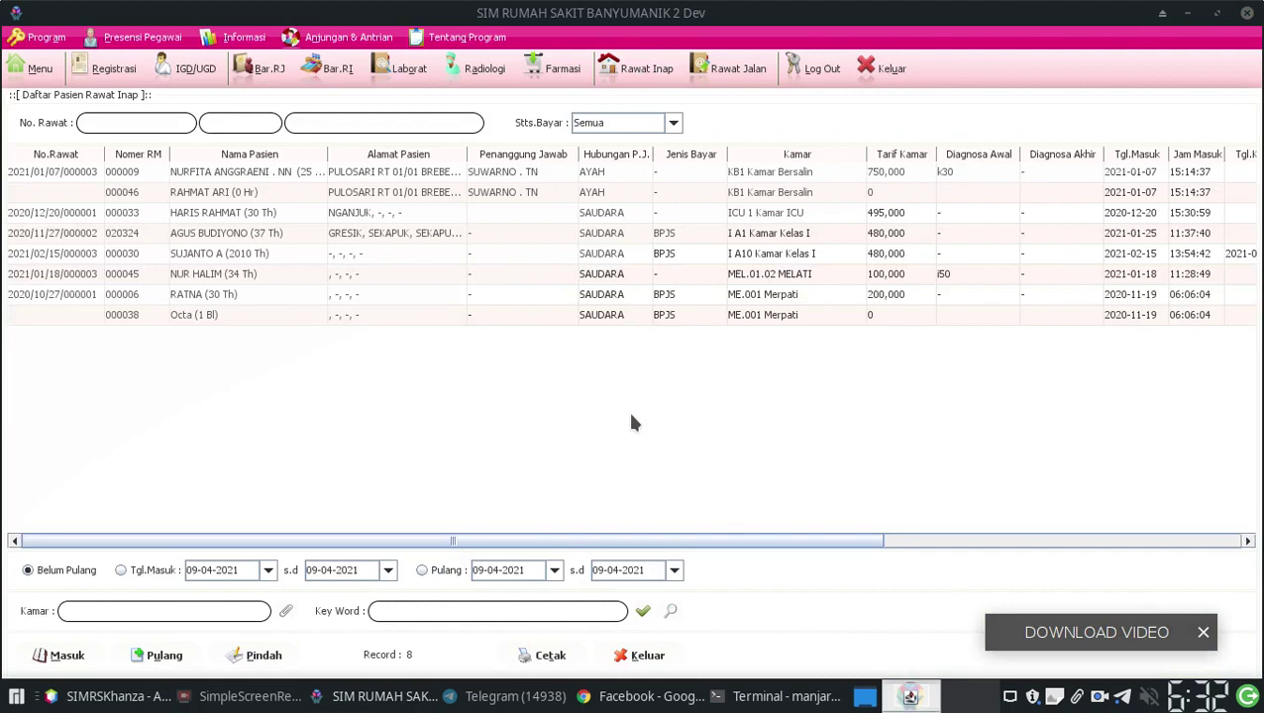
Step: Open a new doctor's prescription for the inpatient in ICU 1 Kamar ICU from the patient's treatment record
{"action": "right_click", "coordinate": [71, 216]}
{"action": "left_click", "coordinate": [148, 261]}
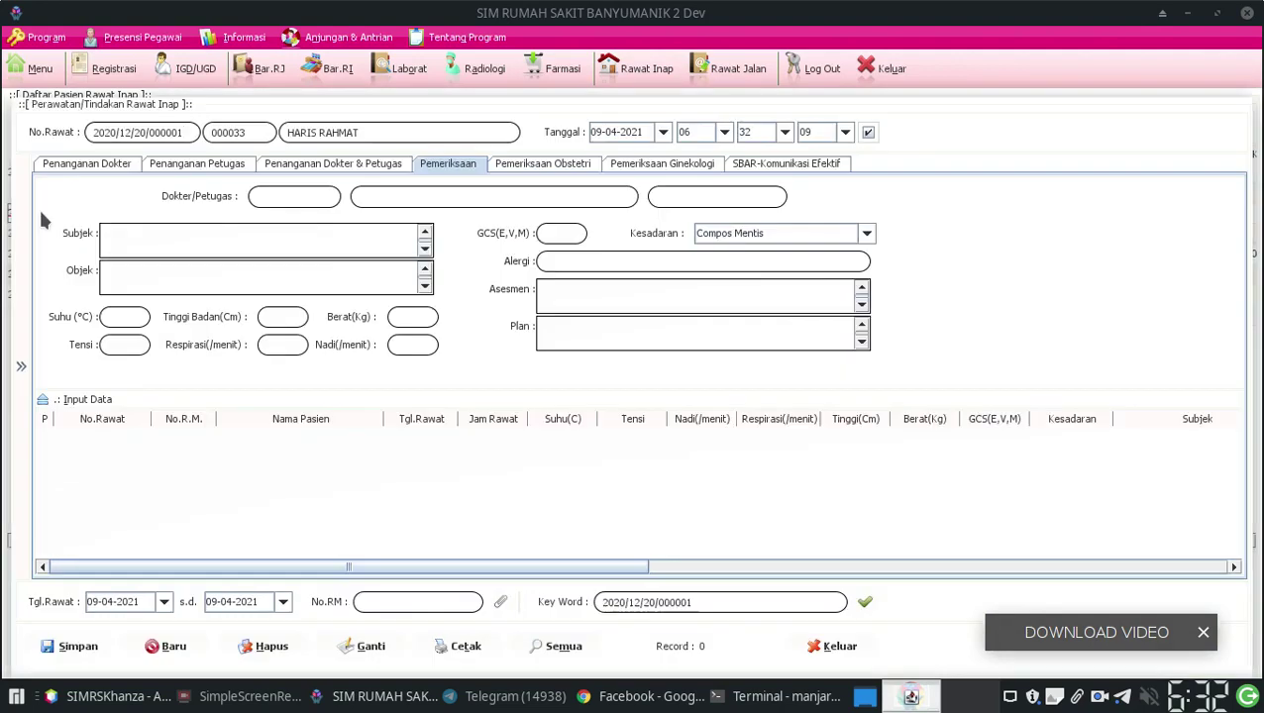
{"action": "left_click", "coordinate": [21, 366]}
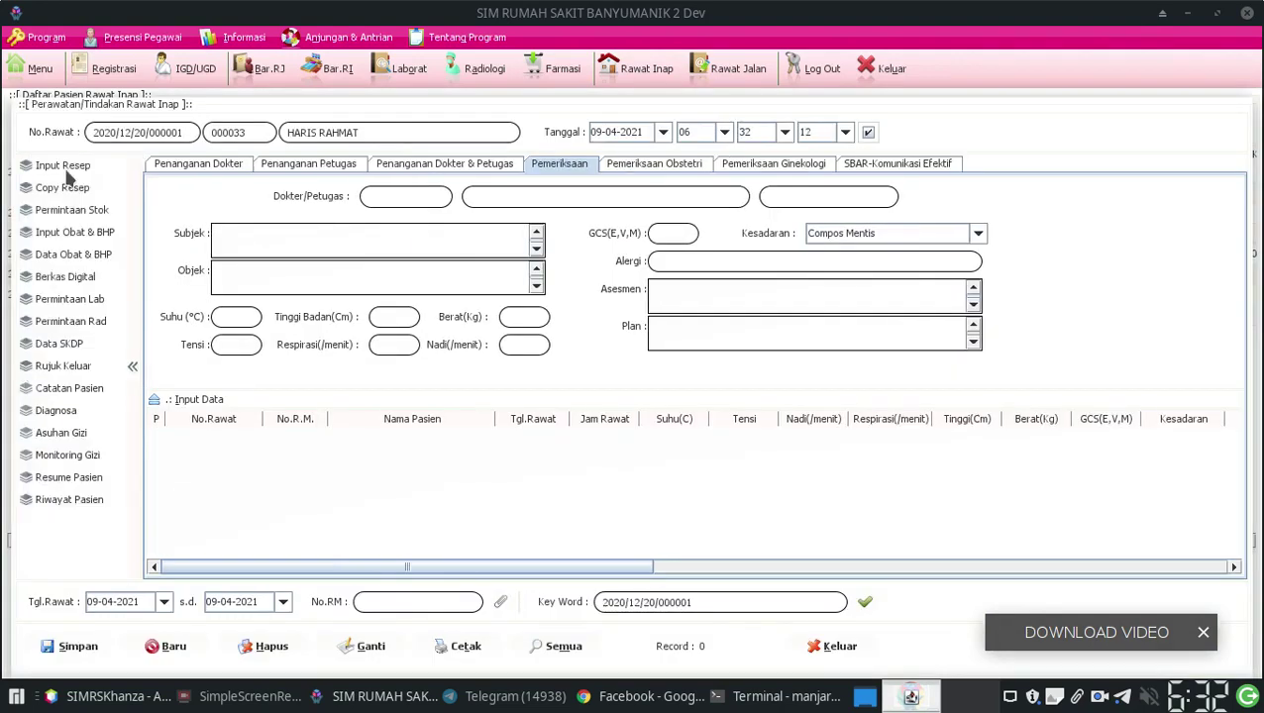
{"action": "left_click", "coordinate": [63, 168]}
{"action": "left_click", "coordinate": [59, 263]}
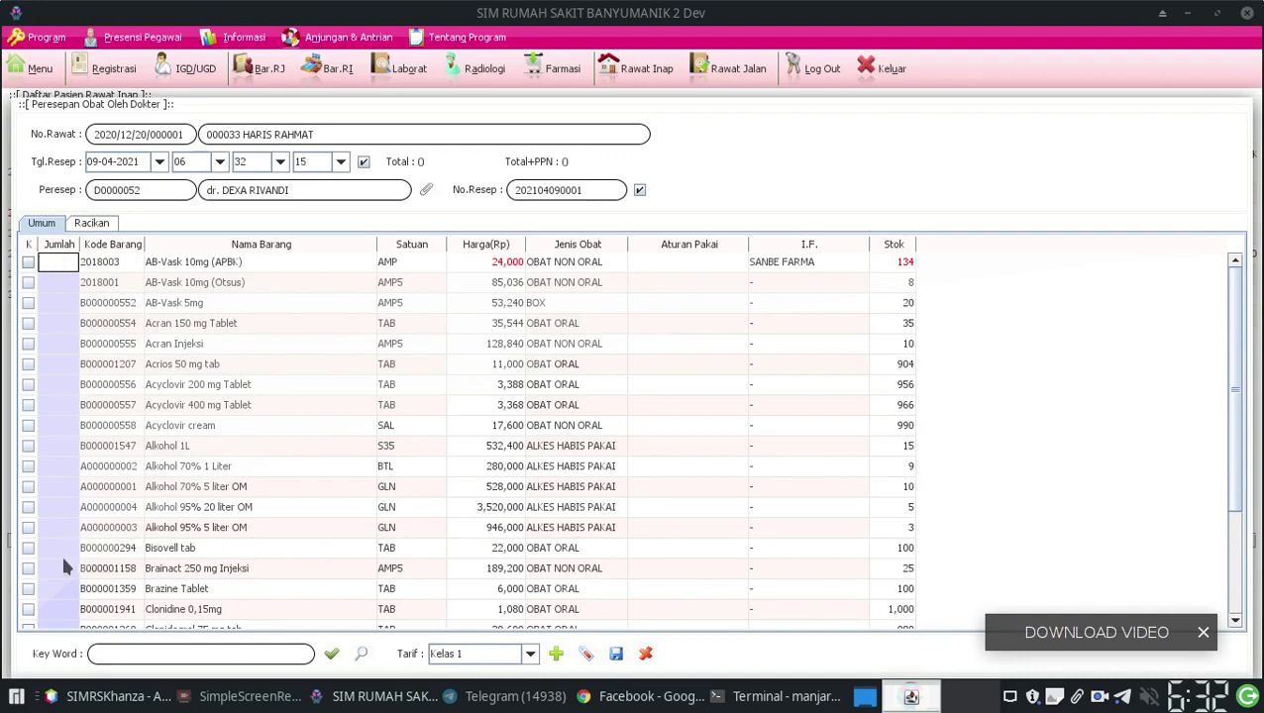
Step: Set the prescribed quantities to 5 for Acran Injeksi and 10 for Acrios 50 mg tab
{"action": "scroll", "coordinate": [56, 488], "scroll_direction": "down", "scroll_amount": 2}
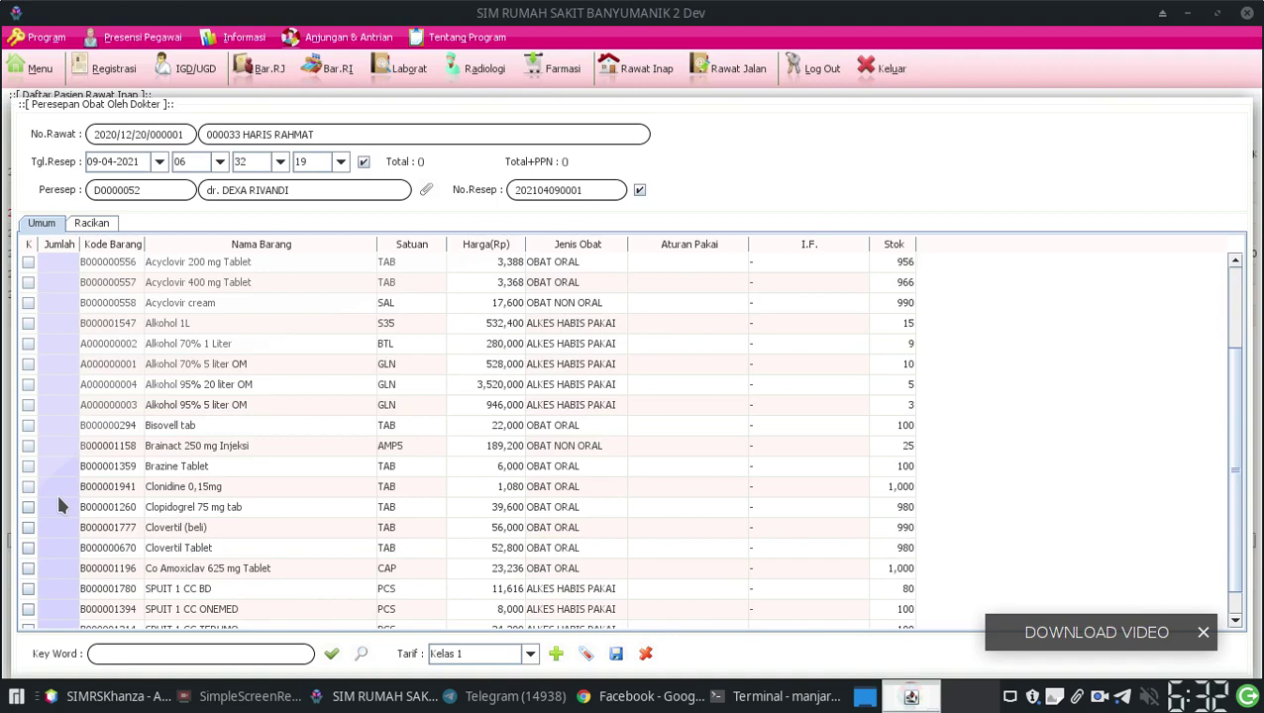
{"action": "scroll", "coordinate": [57, 505], "scroll_direction": "down", "scroll_amount": 3}
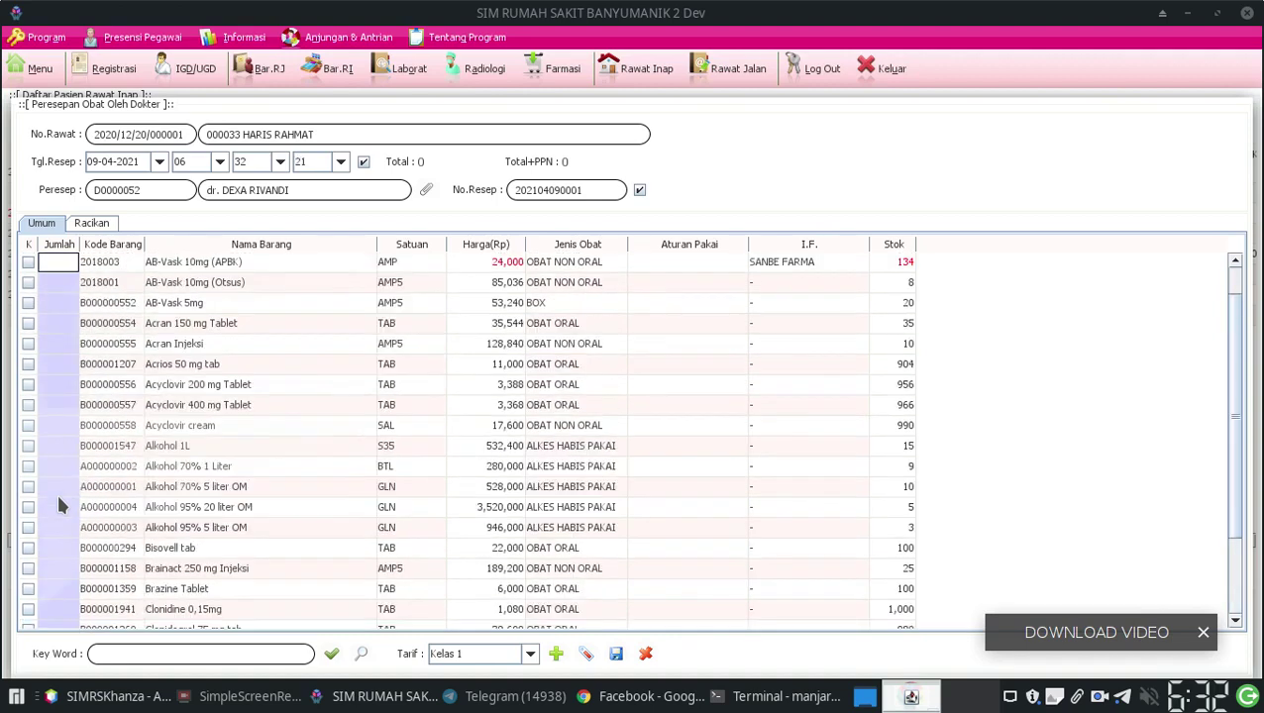
{"action": "left_click", "coordinate": [59, 344]}
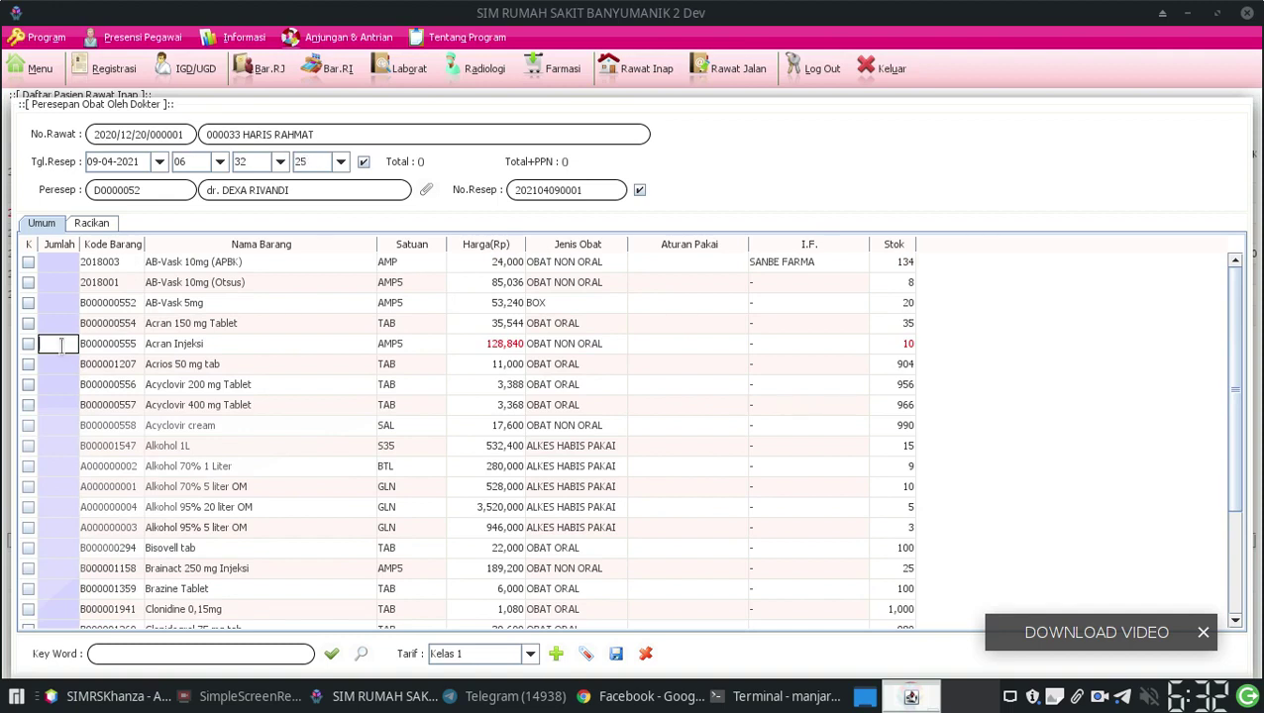
{"action": "type", "text": "5"}
{"action": "left_click", "coordinate": [66, 362]}
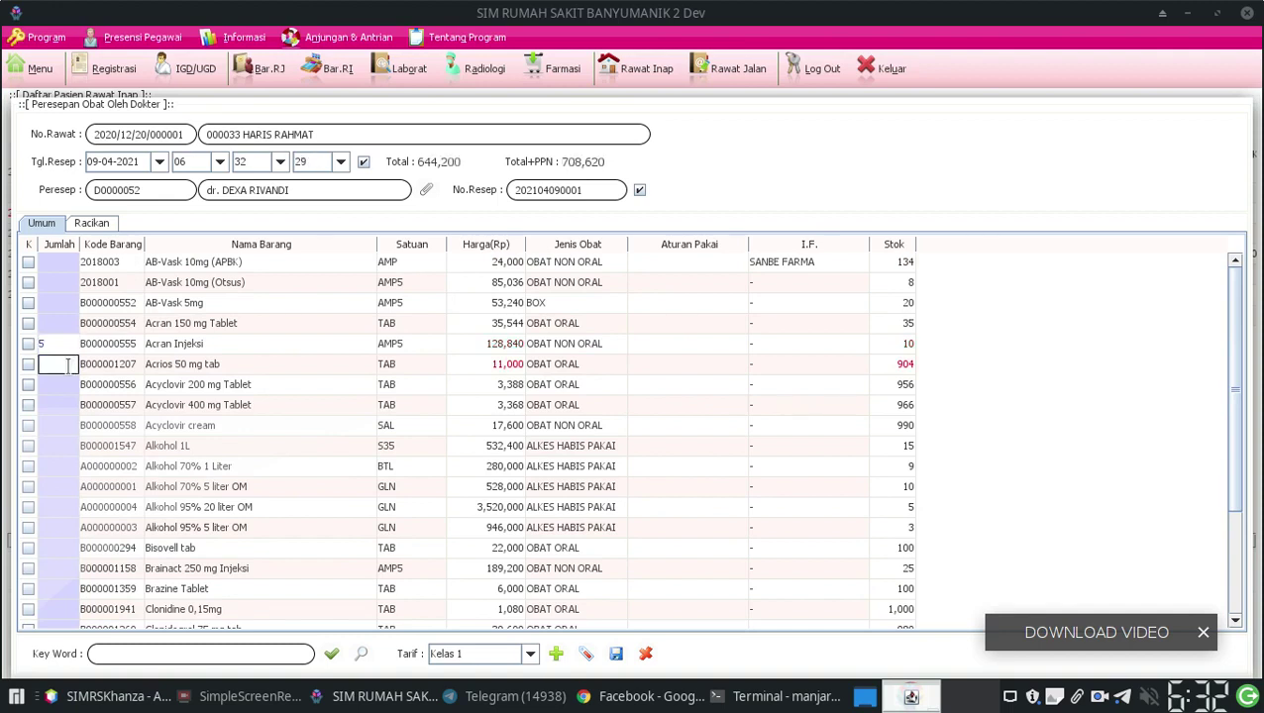
{"action": "type", "text": "10"}
Step: Enter the usage rules 2x1 for Acran Injeksi and 3x1 for Acrios 50 mg tab, and save the prescription
{"action": "left_click", "coordinate": [696, 342]}
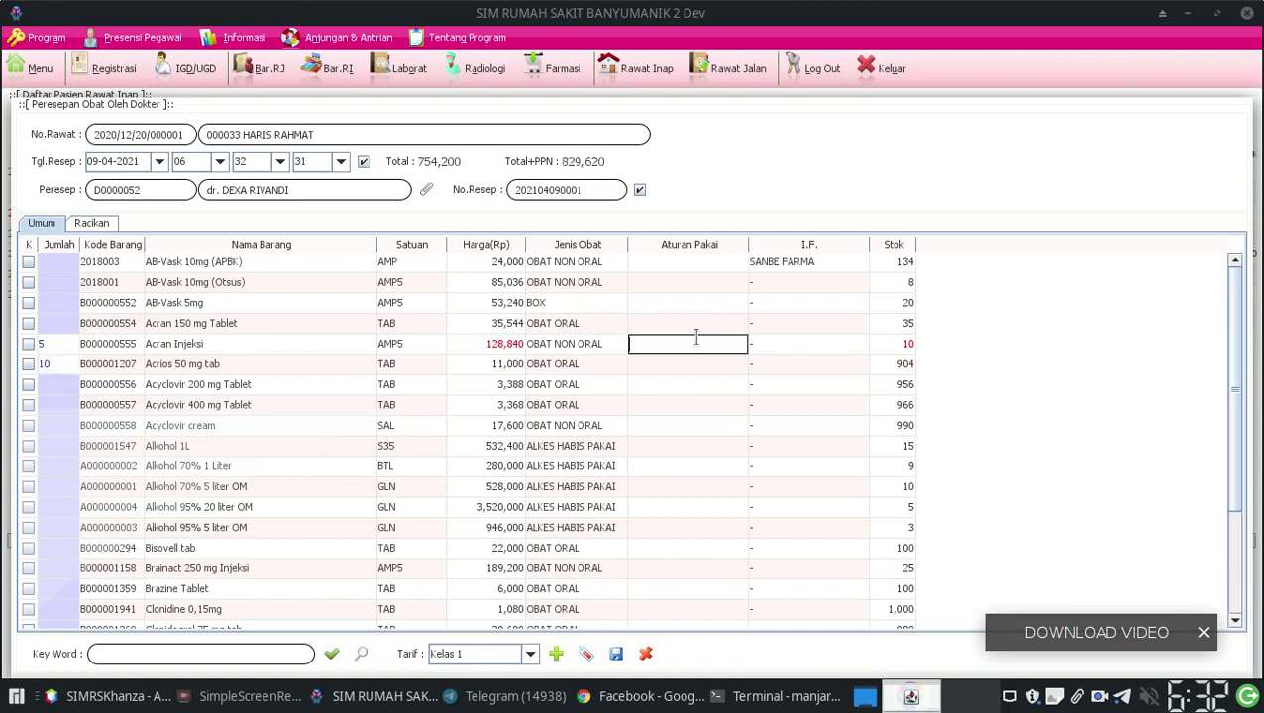
{"action": "type", "text": "2x1"}
{"action": "key", "text": "Return"}
{"action": "left_click", "coordinate": [663, 376]}
{"action": "left_click", "coordinate": [679, 361]}
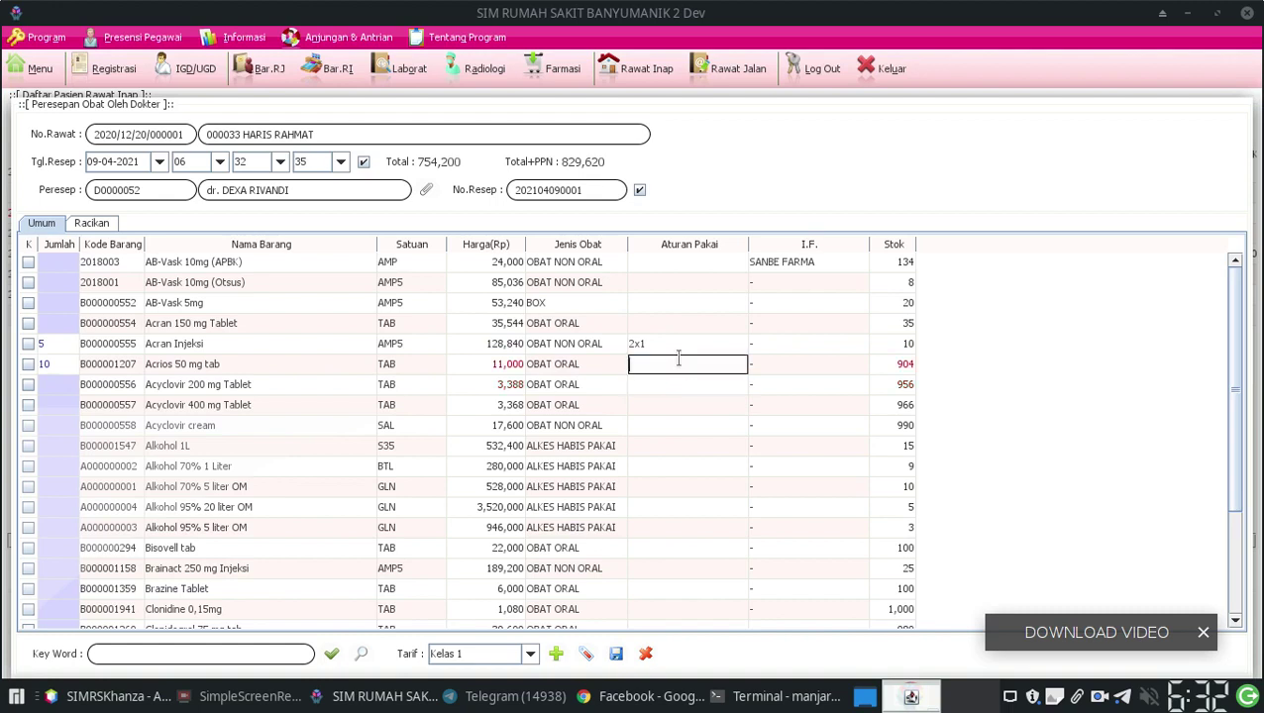
{"action": "type", "text": "3x1"}
{"action": "key", "text": "Return"}
{"action": "left_click", "coordinate": [615, 654]}
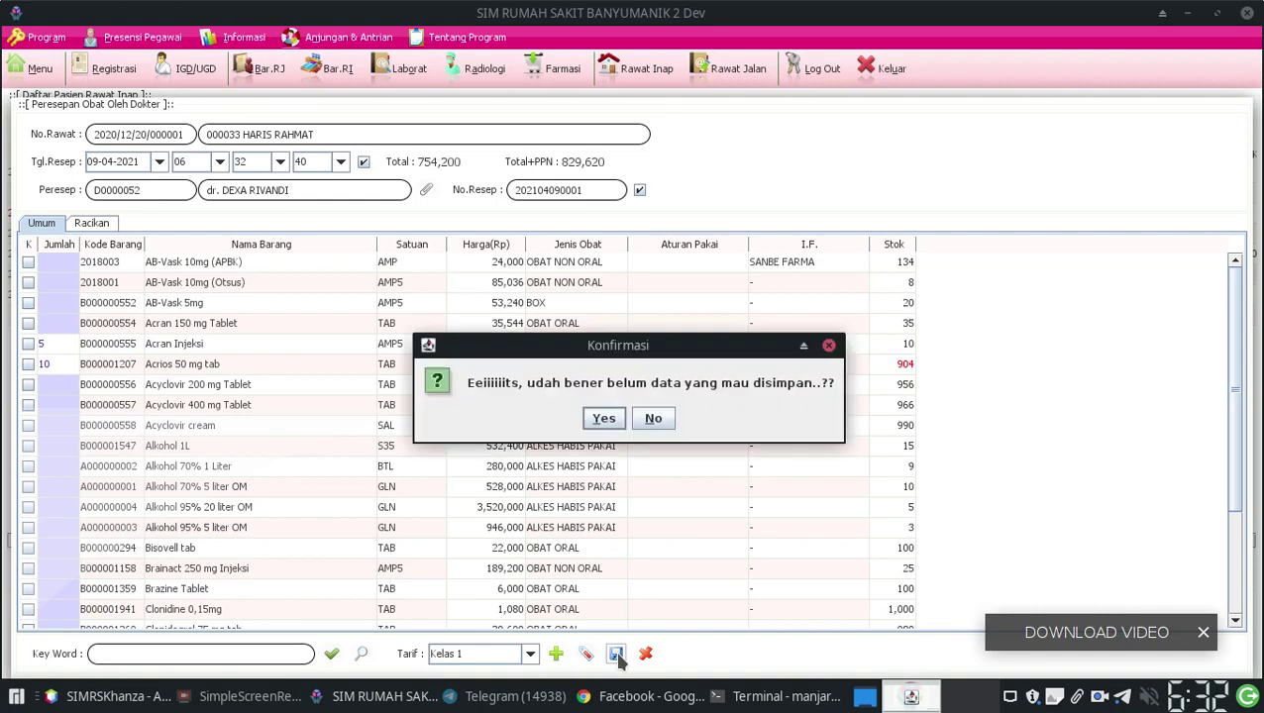
{"action": "left_click", "coordinate": [604, 419]}
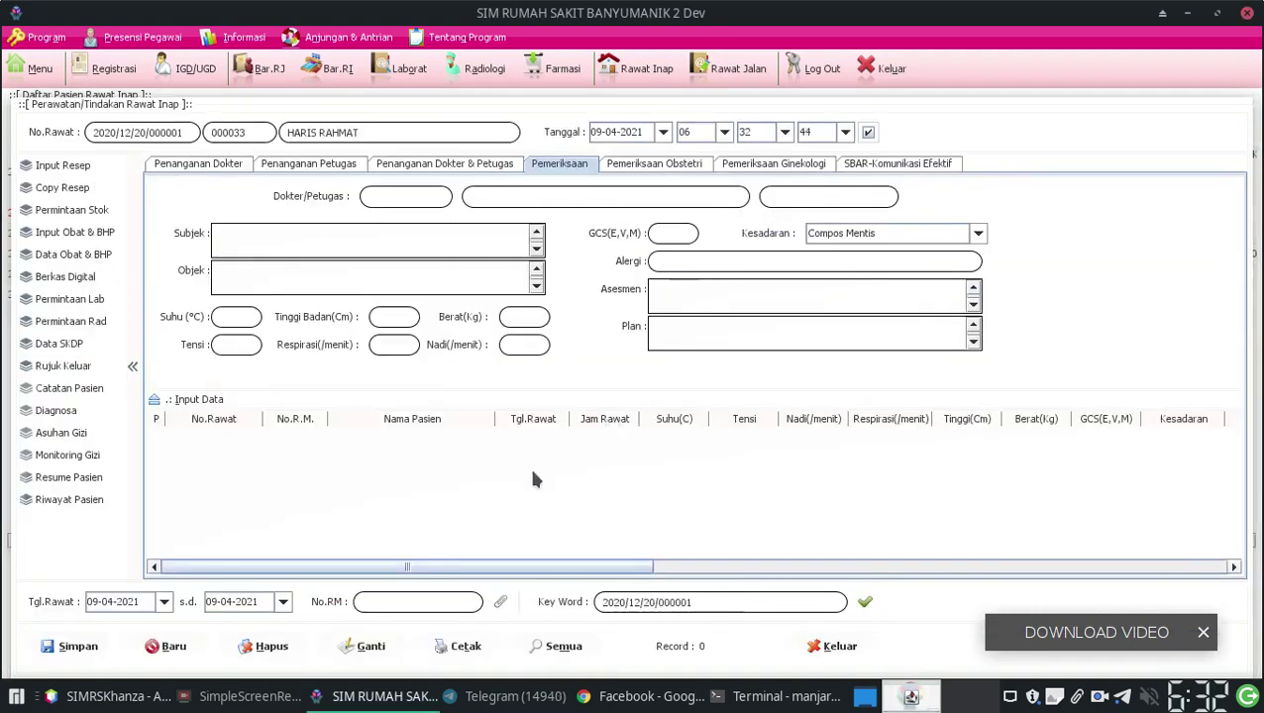
Step: Open the pharmacy's doctor prescription list for inpatients
{"action": "left_click", "coordinate": [547, 78]}
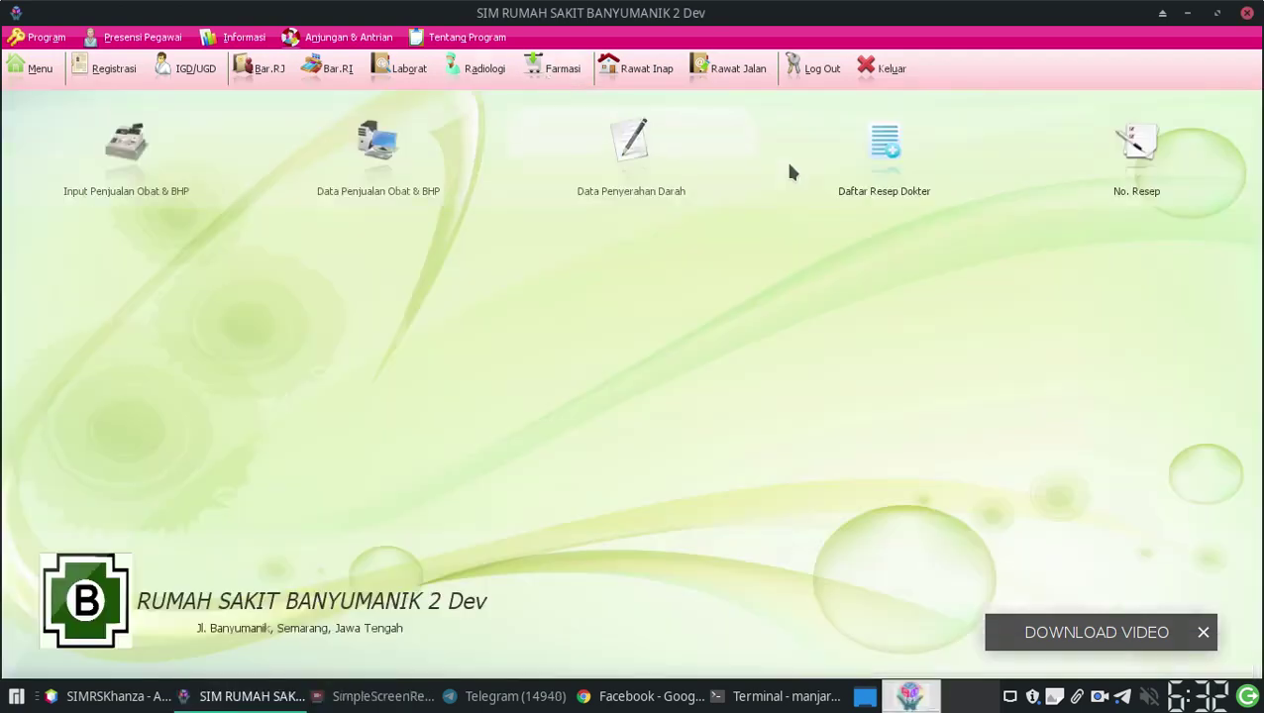
{"action": "left_click", "coordinate": [871, 141]}
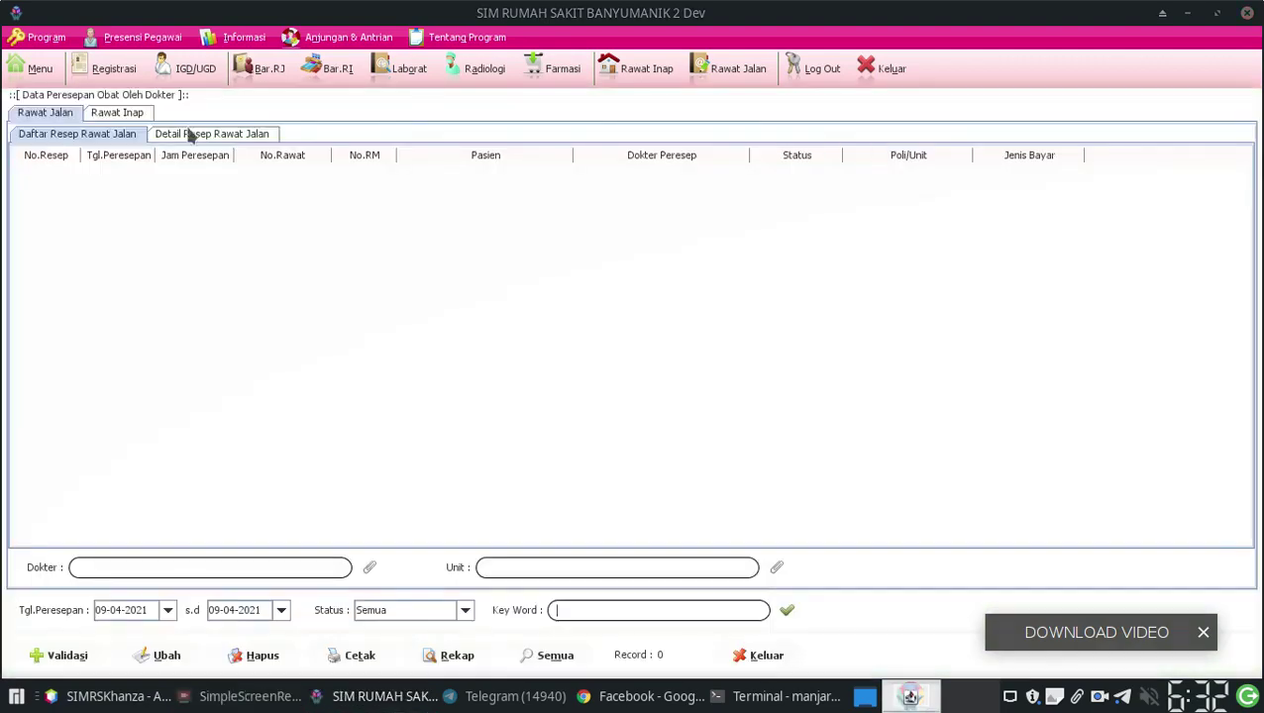
{"action": "left_click", "coordinate": [109, 113]}
Step: Try to validate the ICU patient's prescription from the inpatient prescription list
{"action": "left_click", "coordinate": [65, 174]}
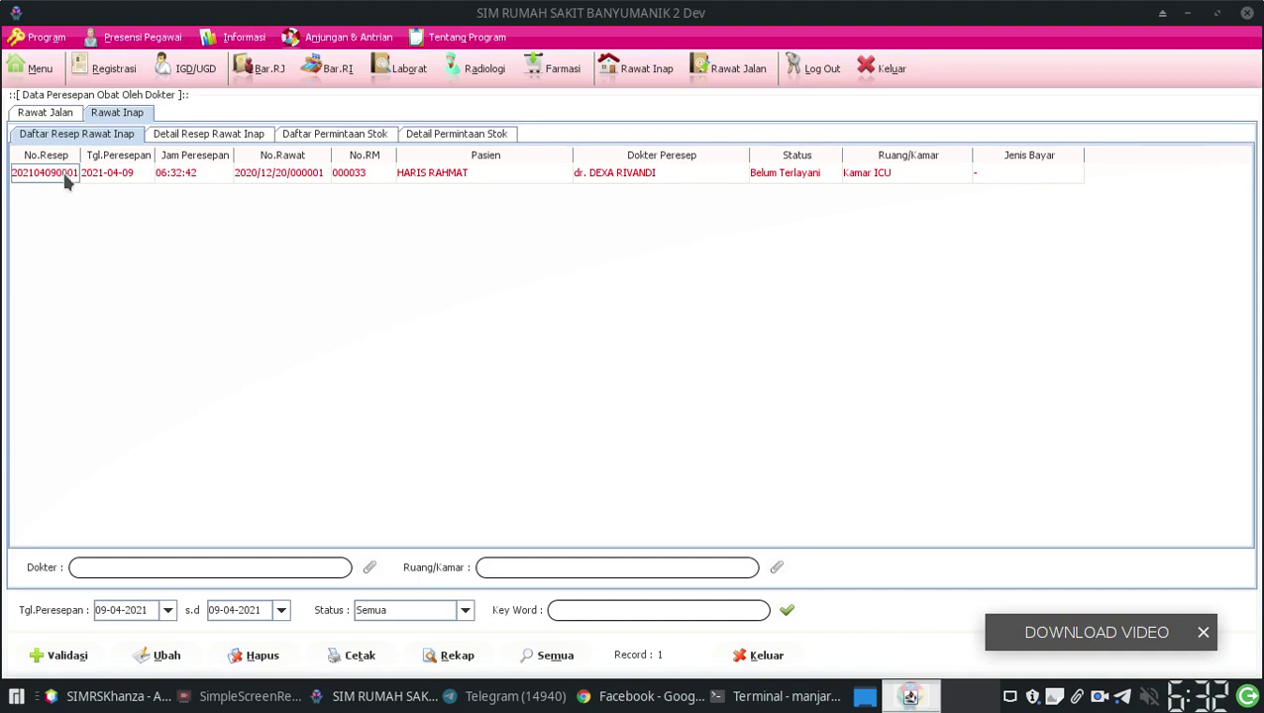
{"action": "left_click", "coordinate": [61, 653]}
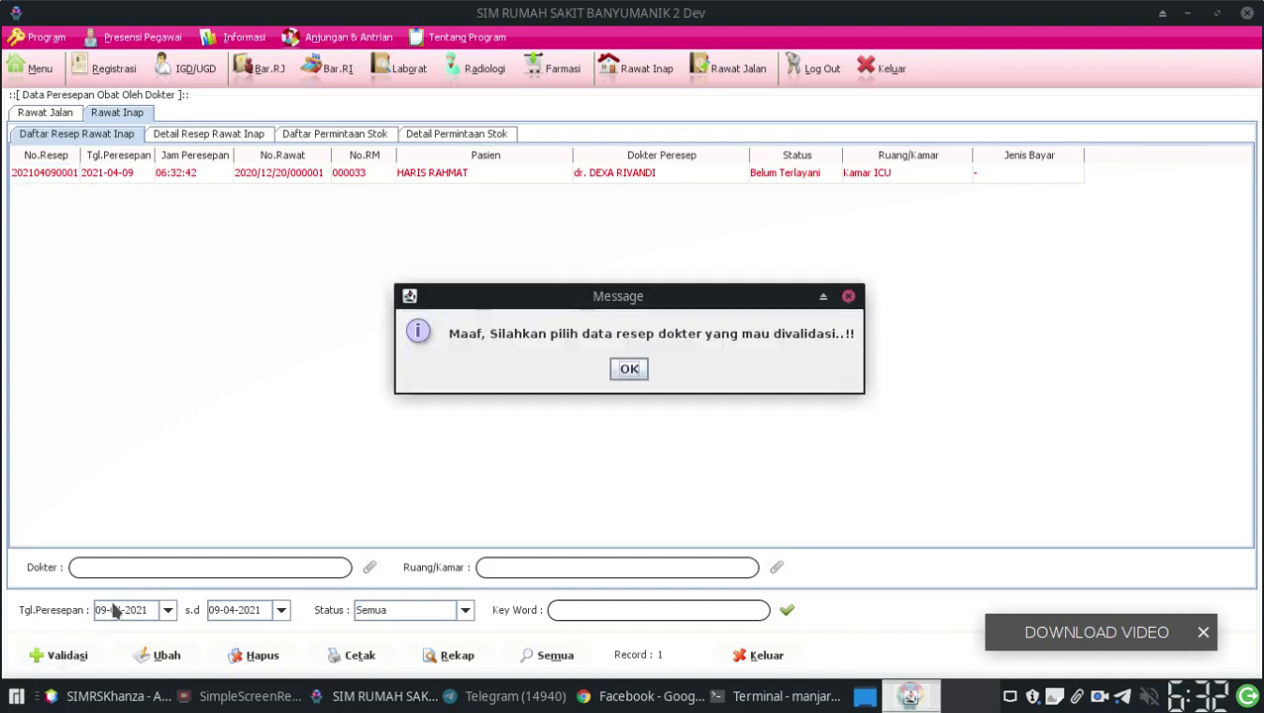
{"action": "left_click", "coordinate": [635, 380]}
{"action": "left_click", "coordinate": [406, 175]}
{"action": "left_click", "coordinate": [61, 655]}
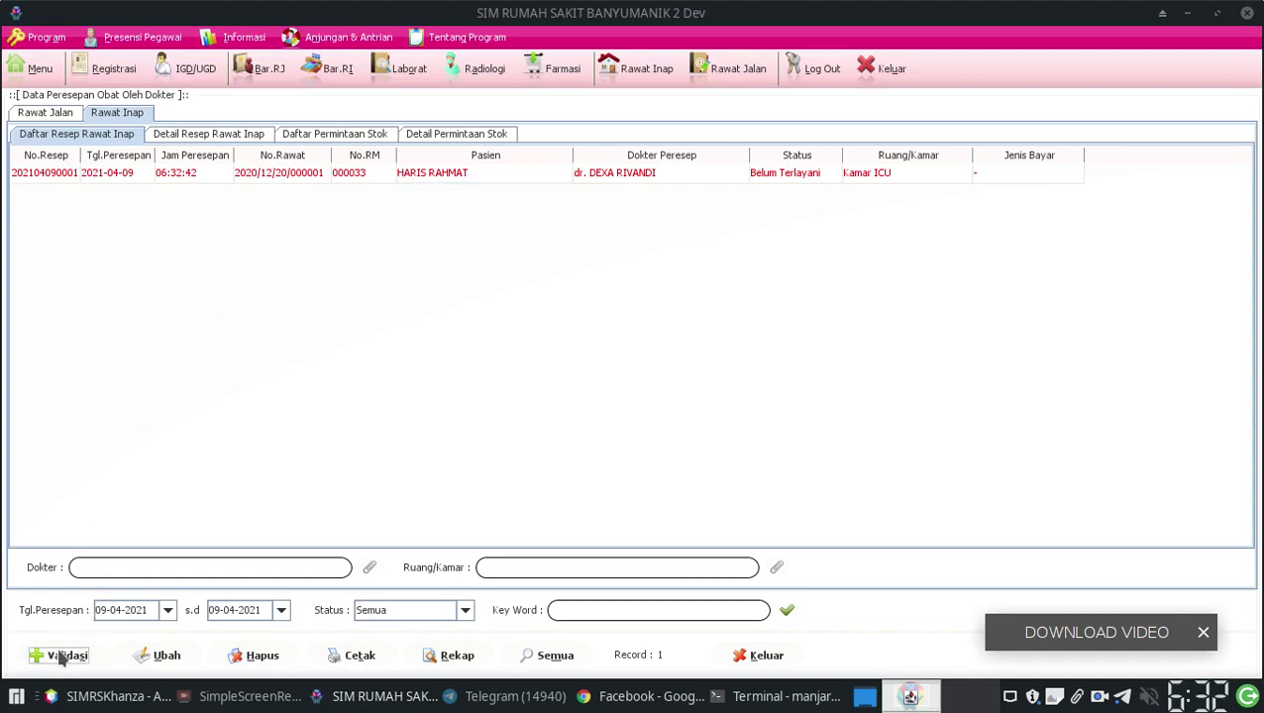
{"action": "left_click", "coordinate": [624, 372]}
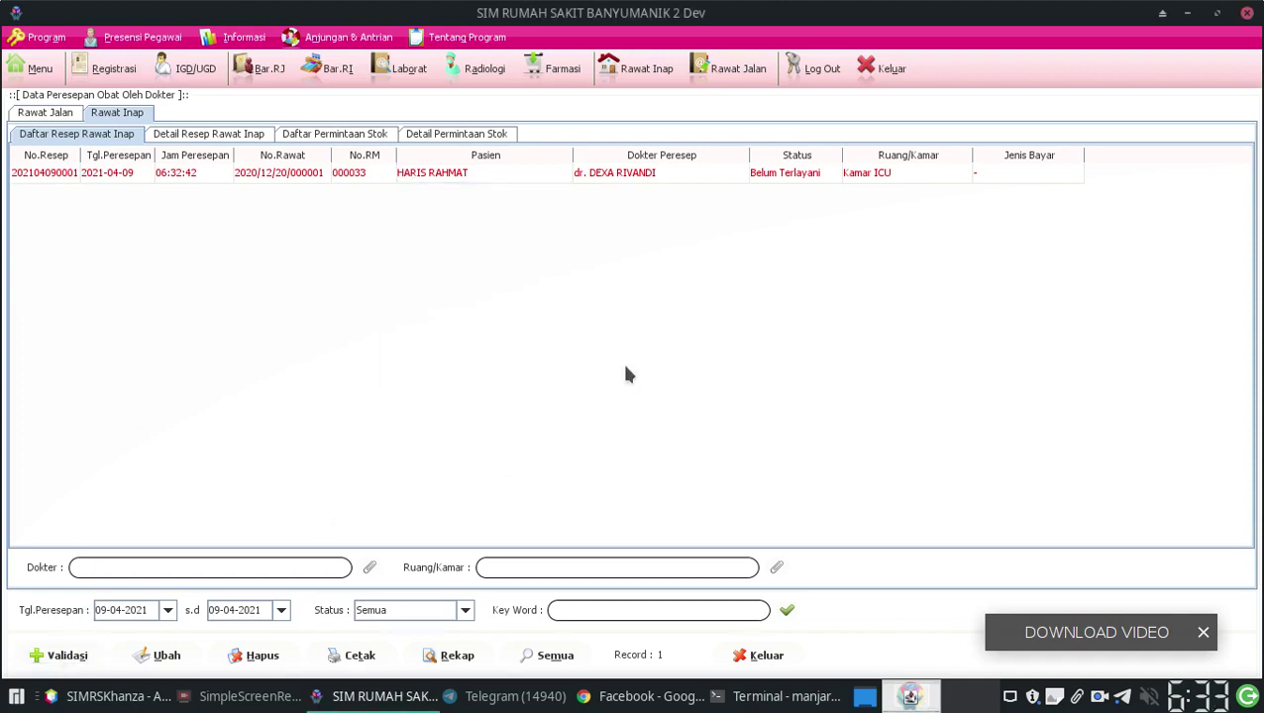
{"action": "left_click", "coordinate": [47, 174]}
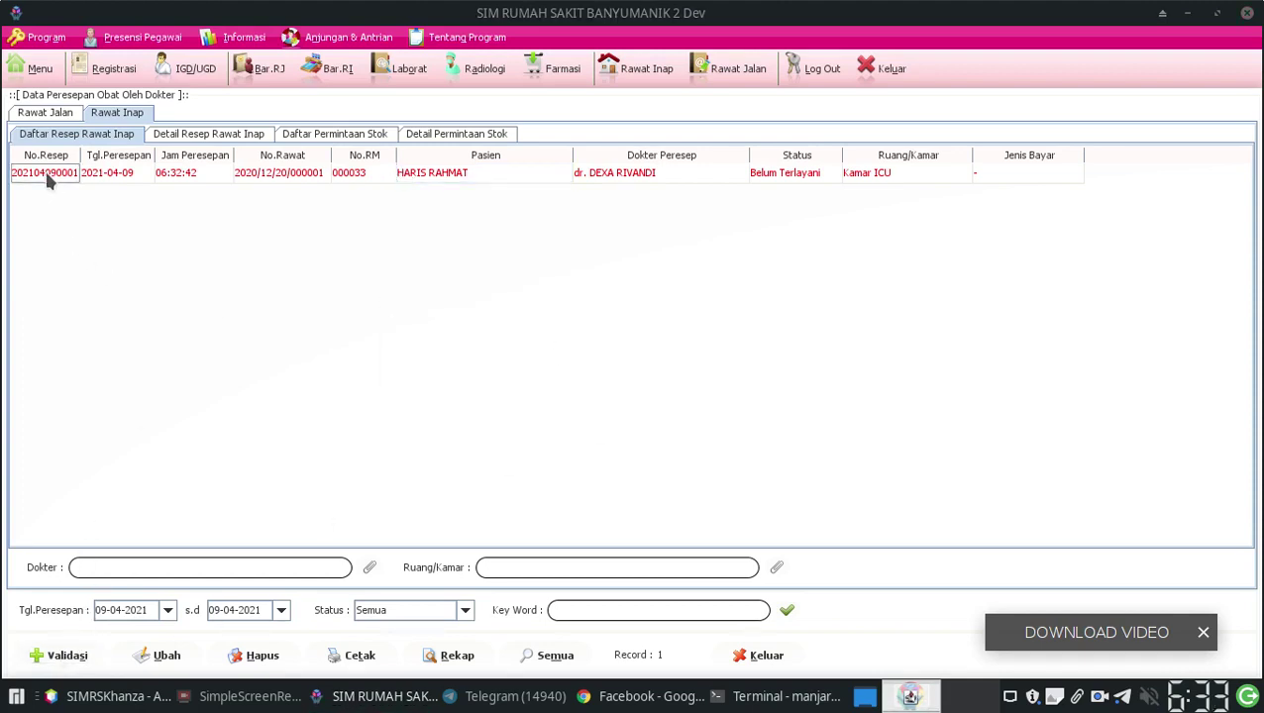
{"action": "left_click", "coordinate": [69, 659]}
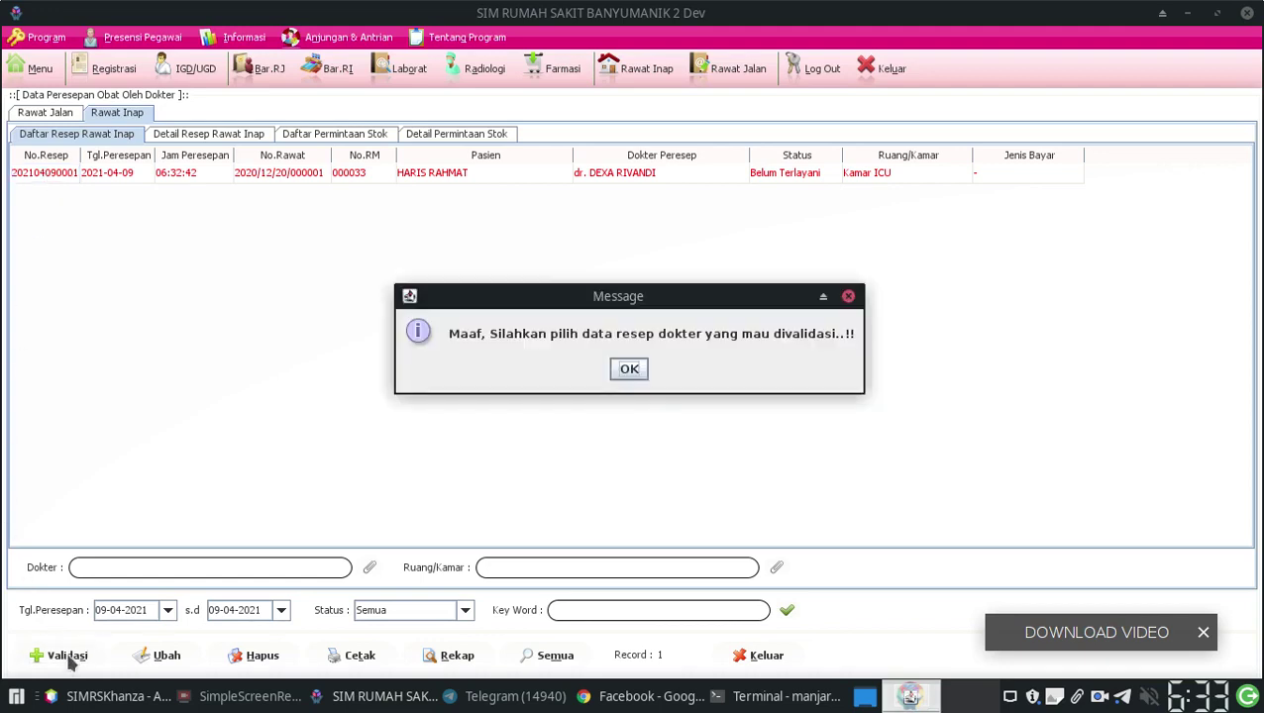
{"action": "left_click", "coordinate": [630, 371]}
{"action": "left_click", "coordinate": [230, 693]}
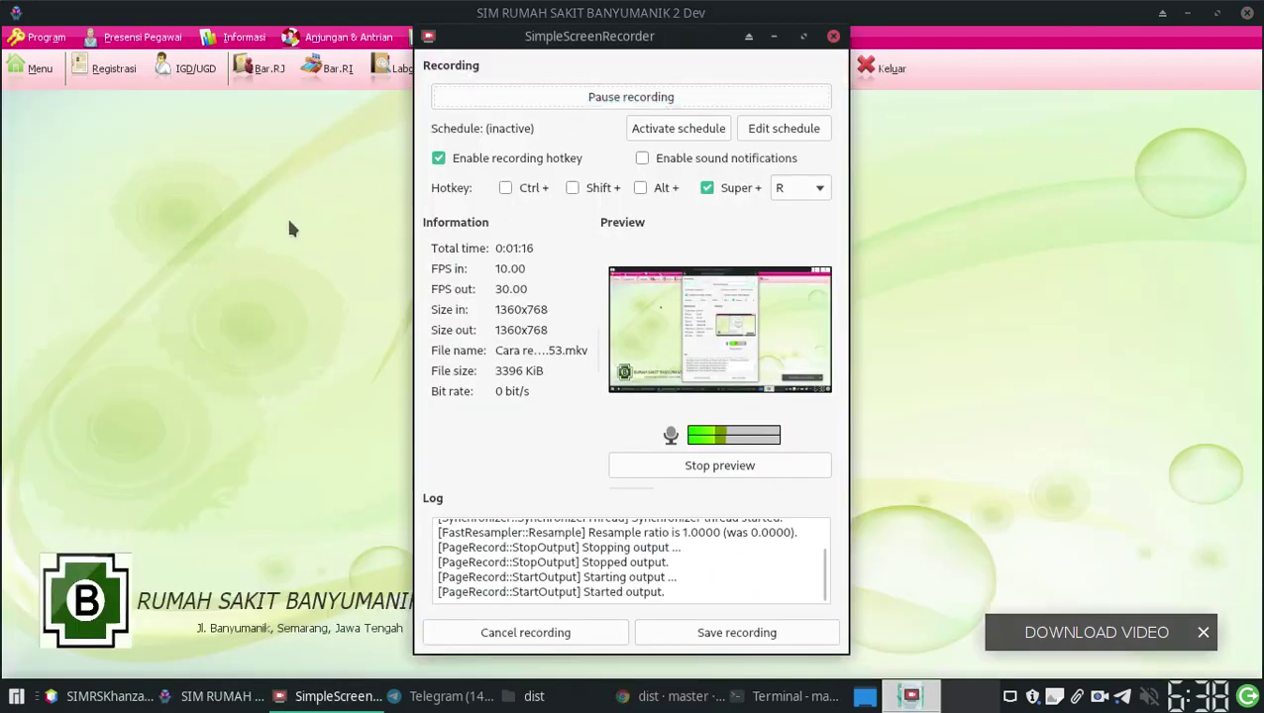
{"action": "left_click", "coordinate": [287, 226]}
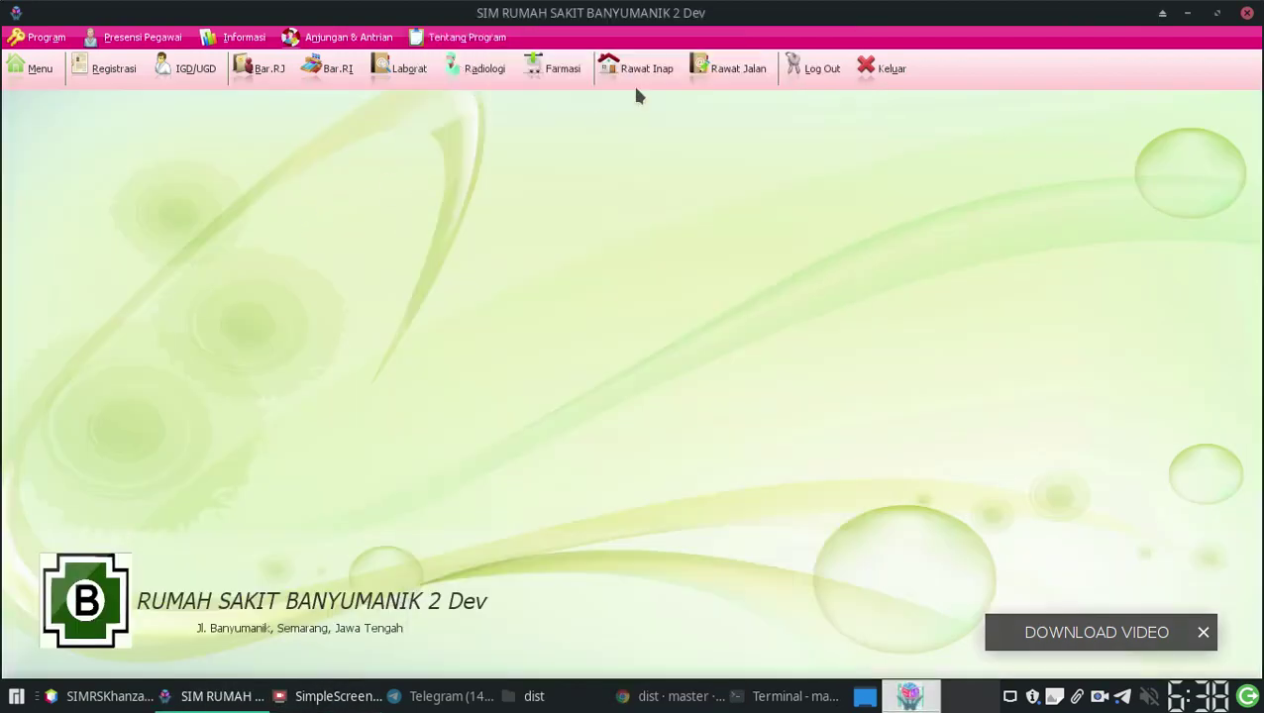
Step: Open the ICU patient's prescription for validation from the pharmacy's inpatient doctor prescription list
{"action": "left_click", "coordinate": [551, 74]}
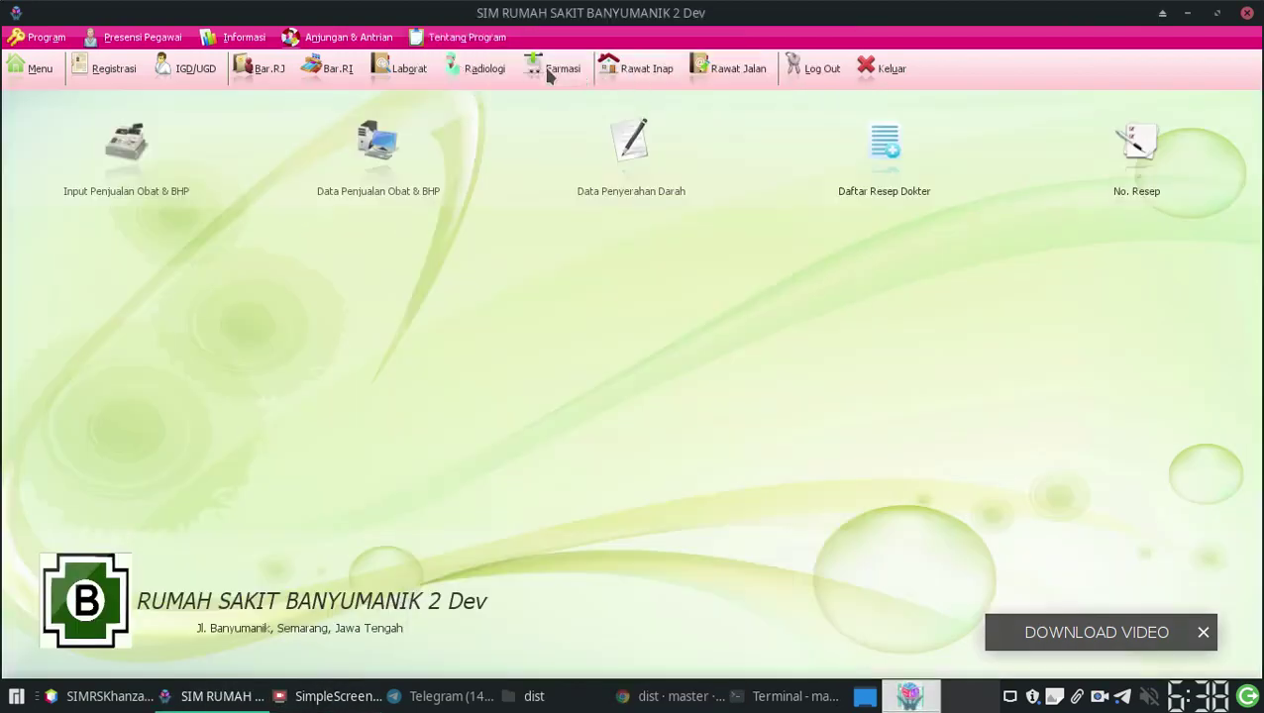
{"action": "left_click", "coordinate": [885, 186]}
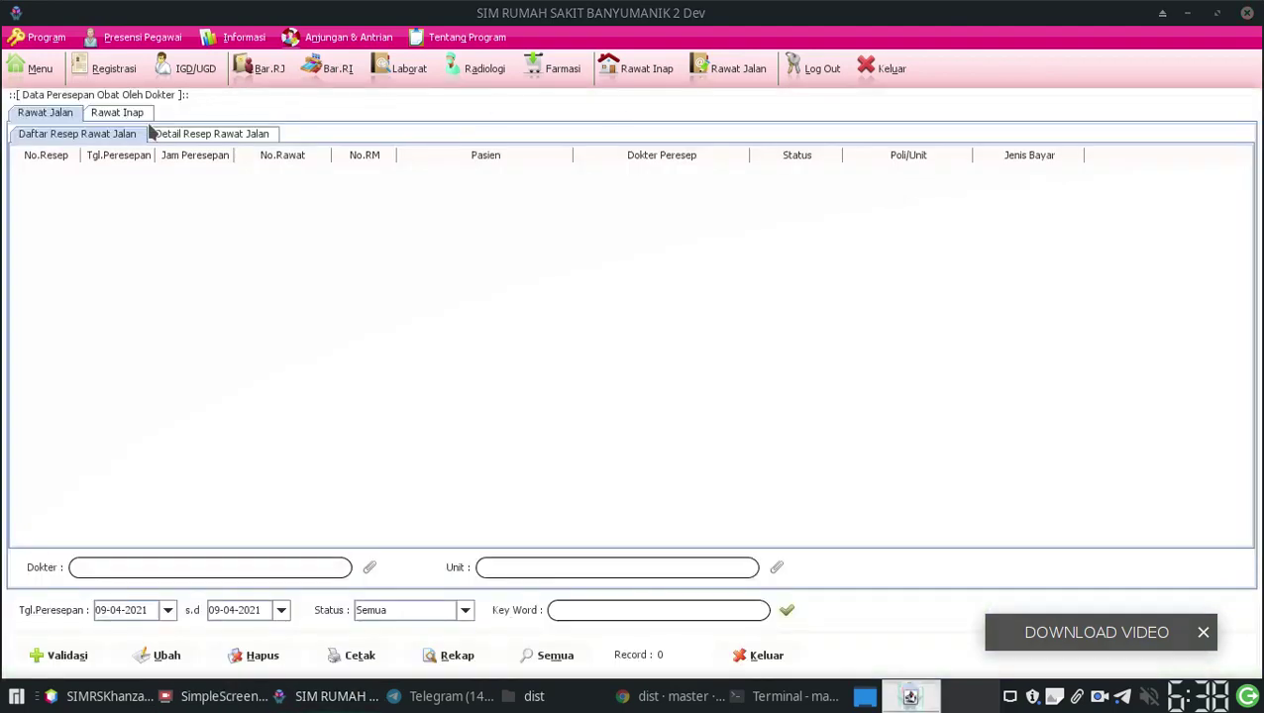
{"action": "left_click", "coordinate": [127, 113]}
{"action": "double_click", "coordinate": [107, 173]}
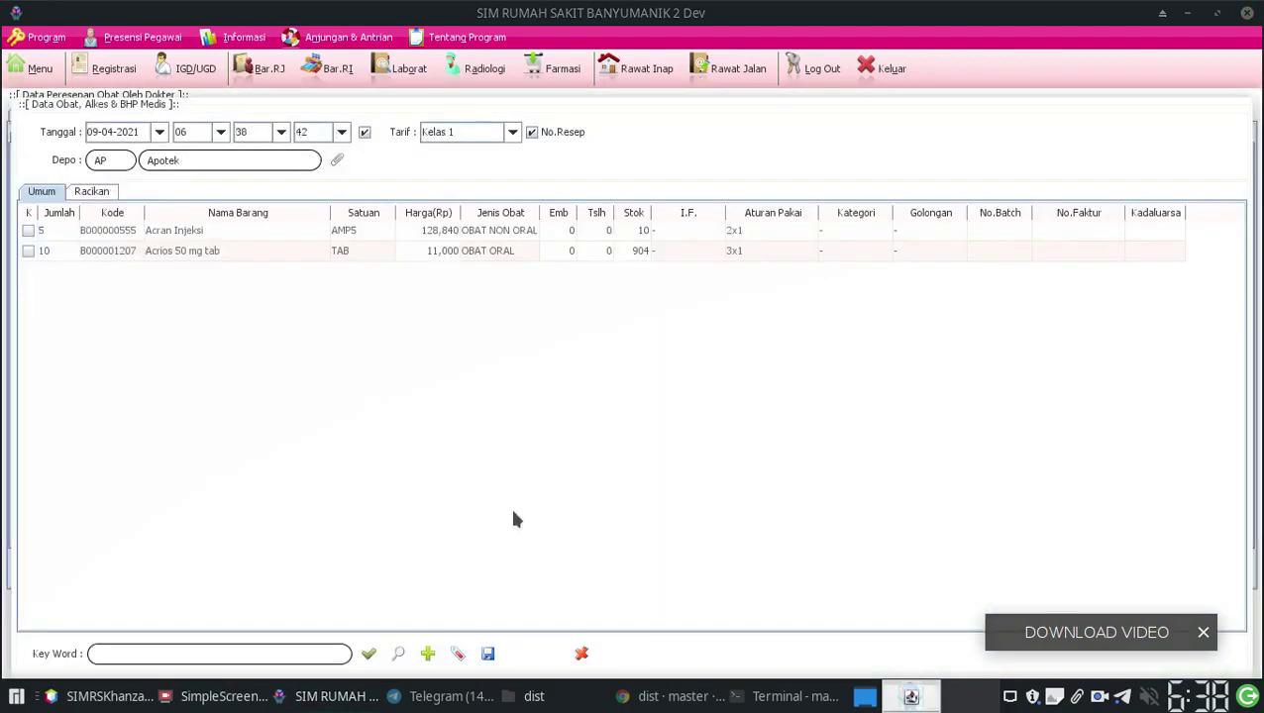
Step: Save the prescribed medicines with the Apotek depot and Kelas 1 tariff to validate the prescription, and close the prescription record
{"action": "left_click", "coordinate": [487, 654]}
{"action": "left_click", "coordinate": [606, 418]}
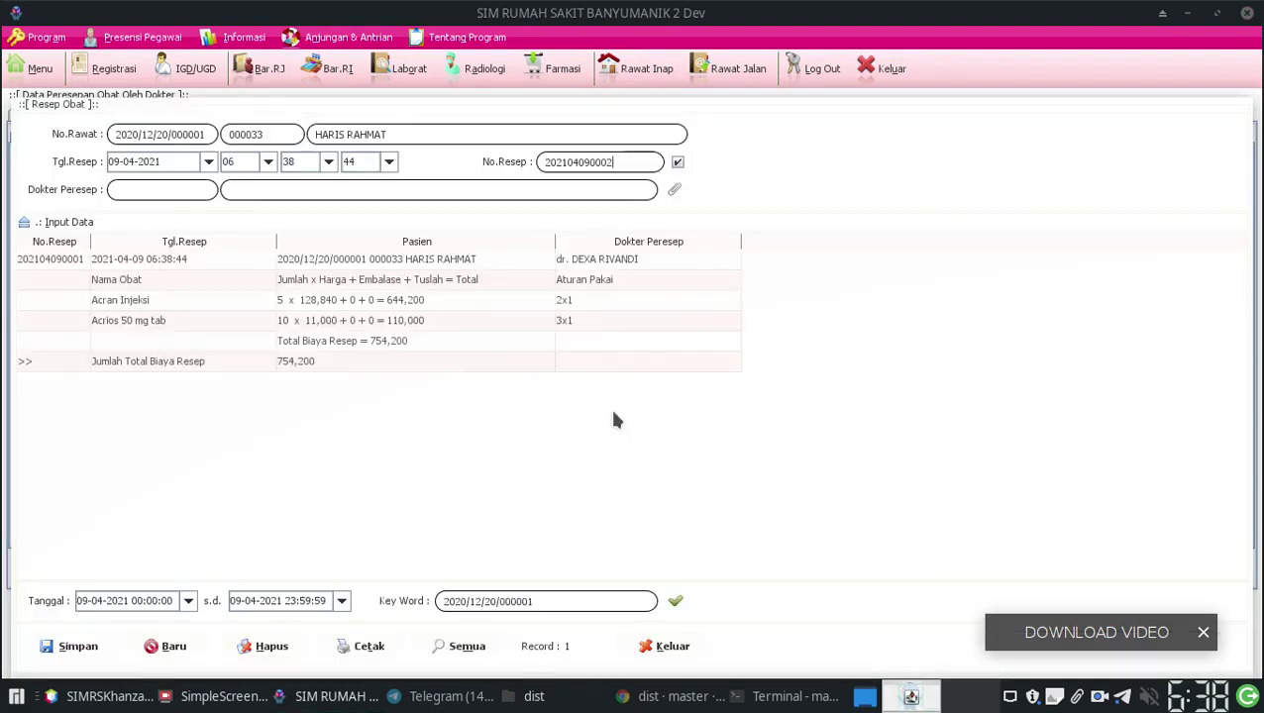
{"action": "left_click", "coordinate": [670, 645]}
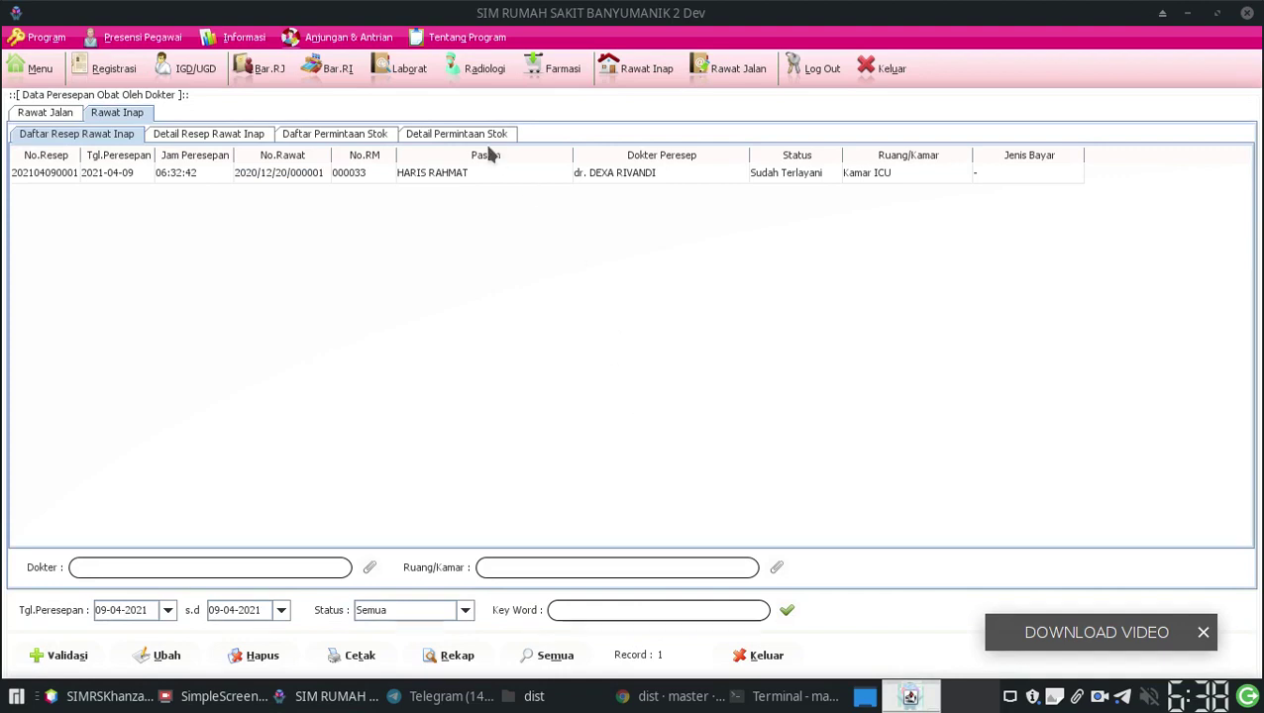
Step: Examine the inpatient prescription details, comparing the quantities, medicine names and usage rules of the validated prescription
{"action": "left_click", "coordinate": [470, 170]}
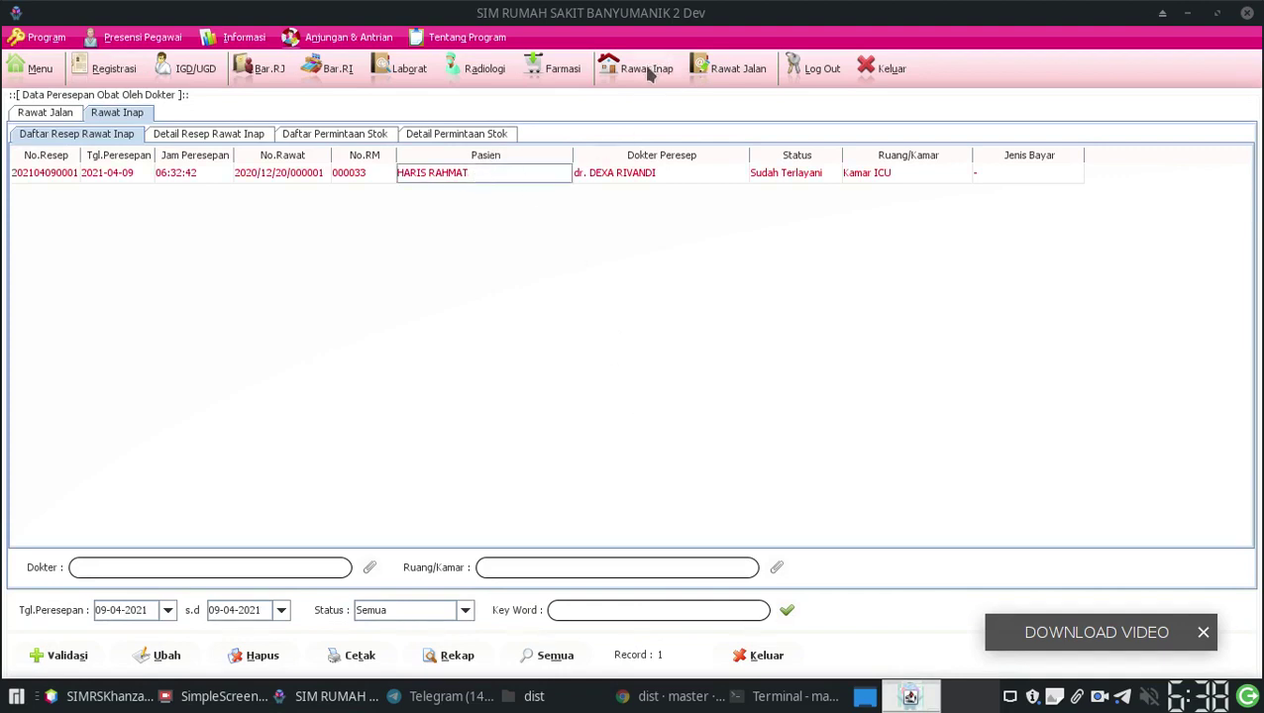
{"action": "left_click", "coordinate": [249, 137]}
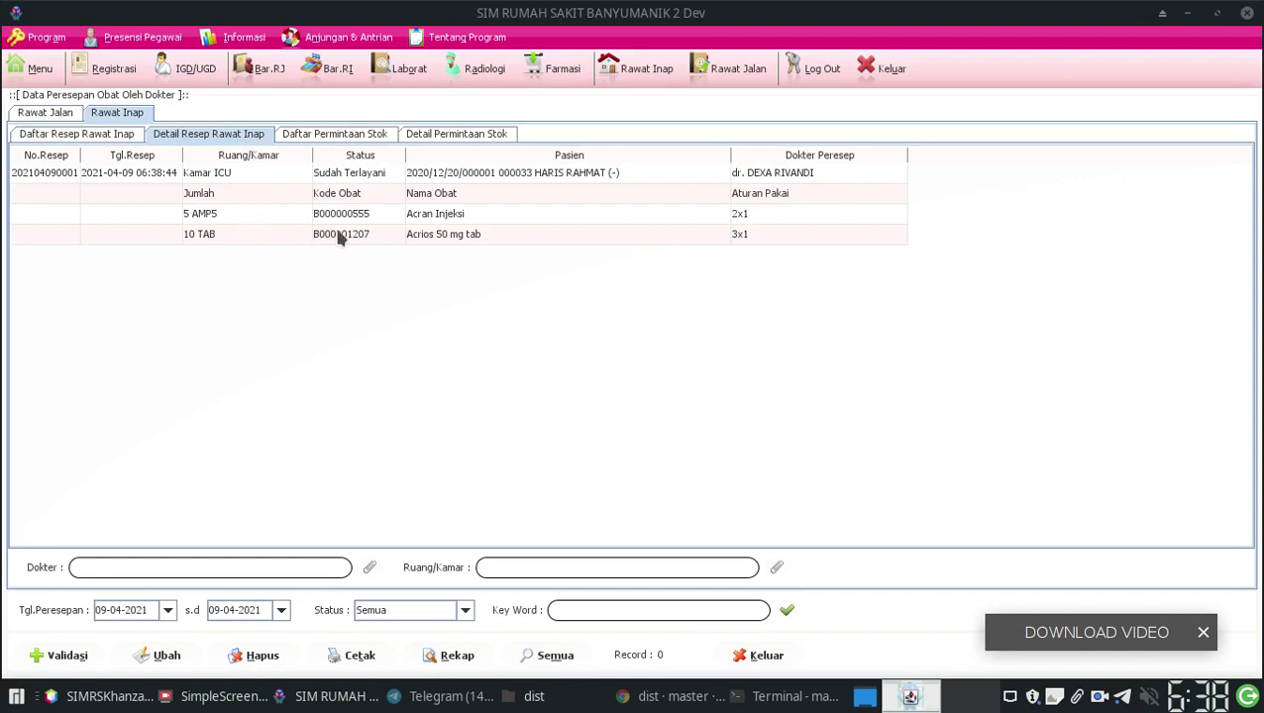
{"action": "left_click", "coordinate": [444, 215]}
{"action": "left_click", "coordinate": [440, 236]}
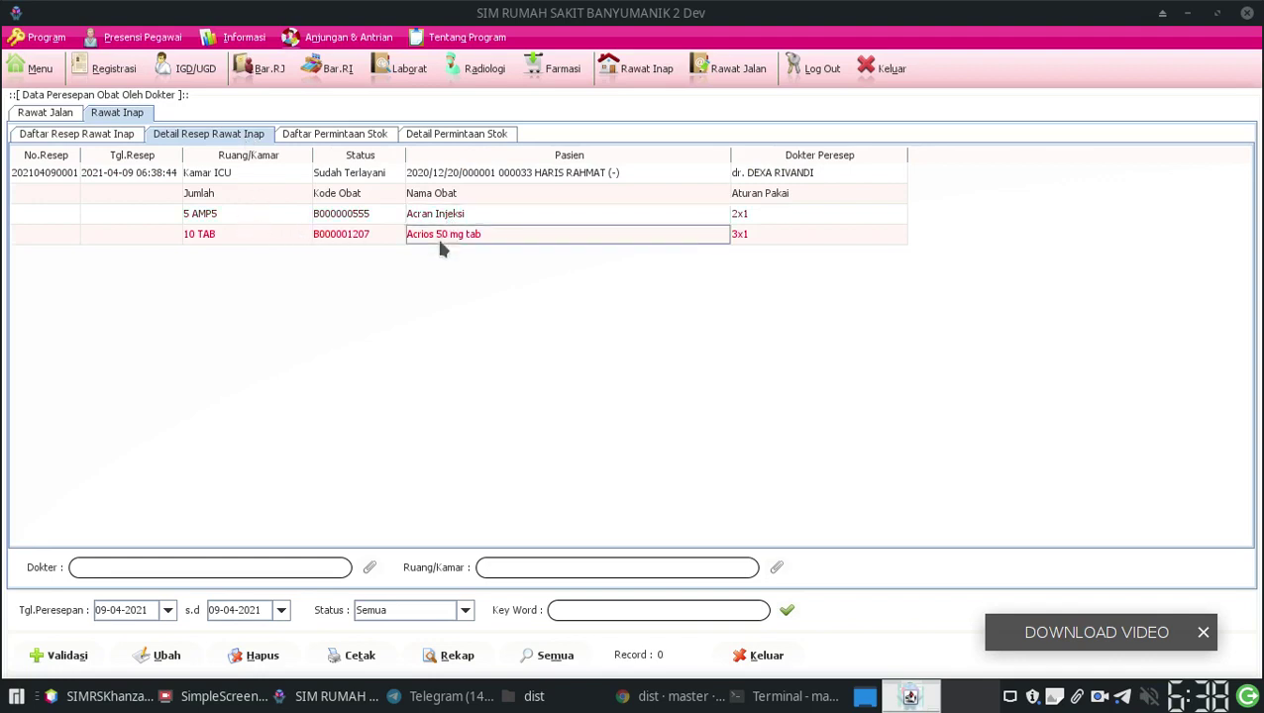
{"action": "left_click", "coordinate": [254, 232]}
{"action": "left_click", "coordinate": [252, 212]}
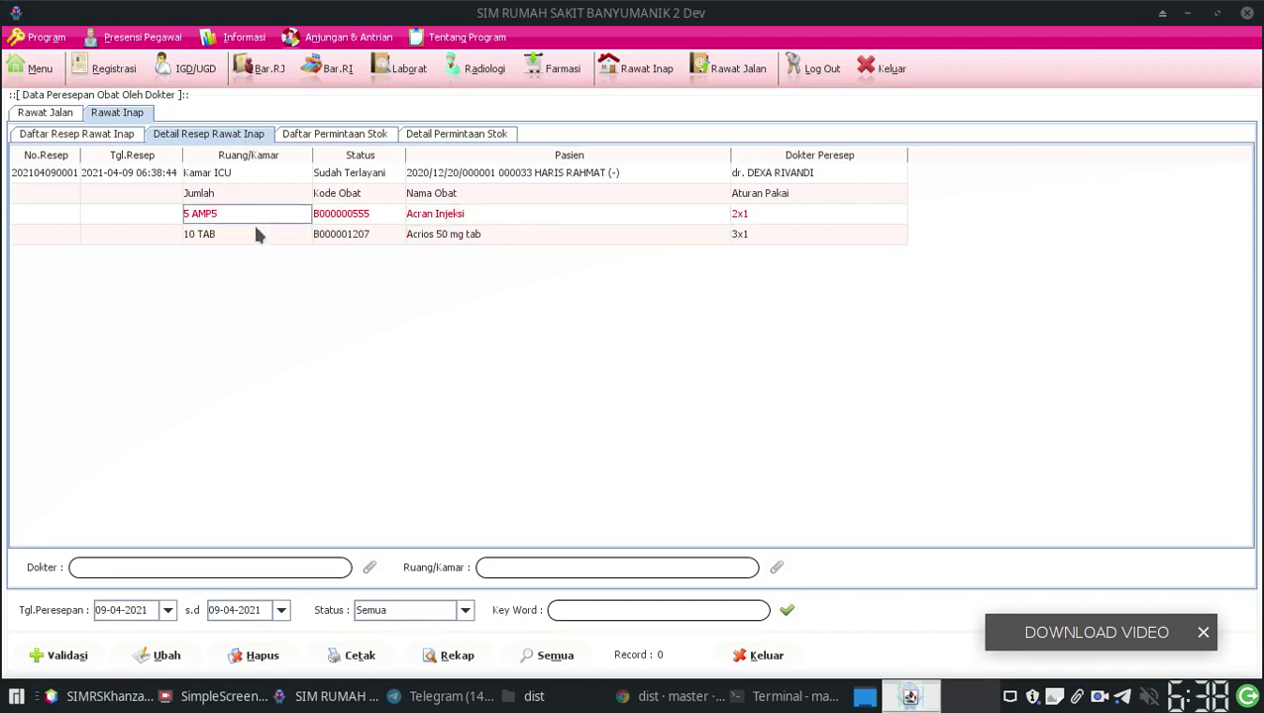
{"action": "left_click", "coordinate": [443, 234]}
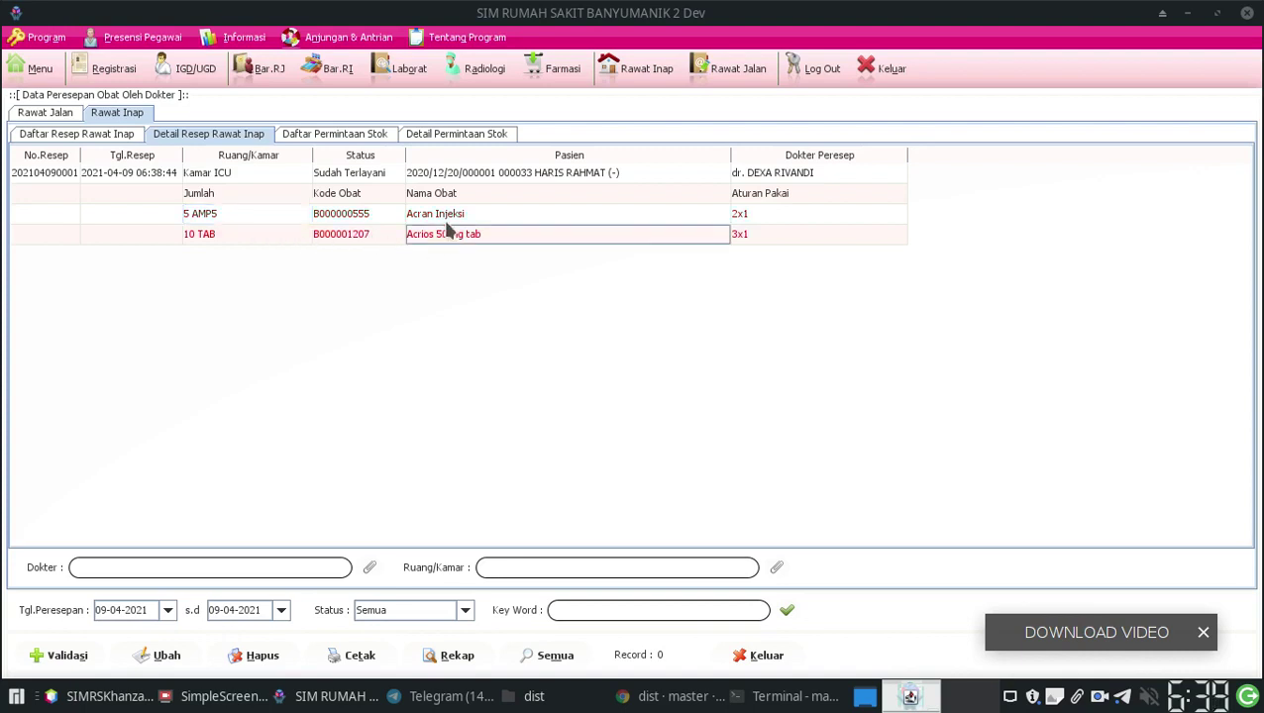
{"action": "left_click", "coordinate": [443, 215]}
{"action": "left_click", "coordinate": [223, 214]}
{"action": "left_click", "coordinate": [225, 229]}
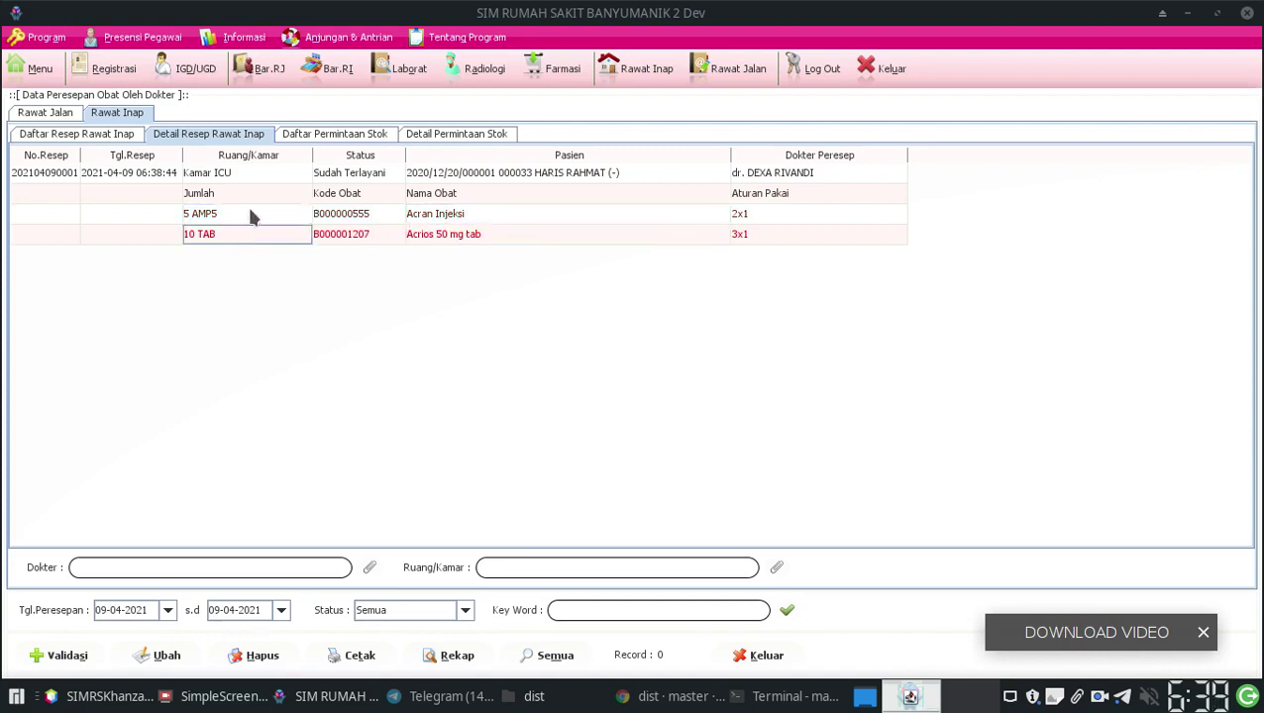
{"action": "left_click", "coordinate": [251, 214]}
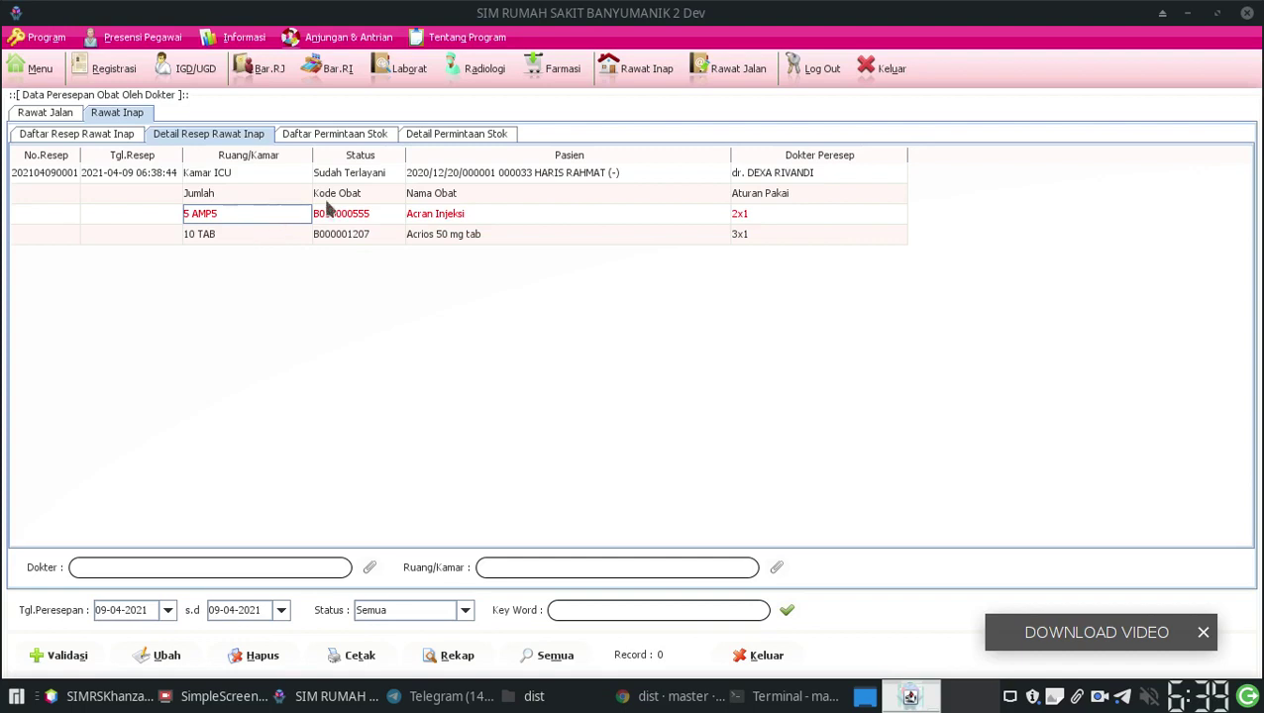
{"action": "left_click", "coordinate": [441, 220]}
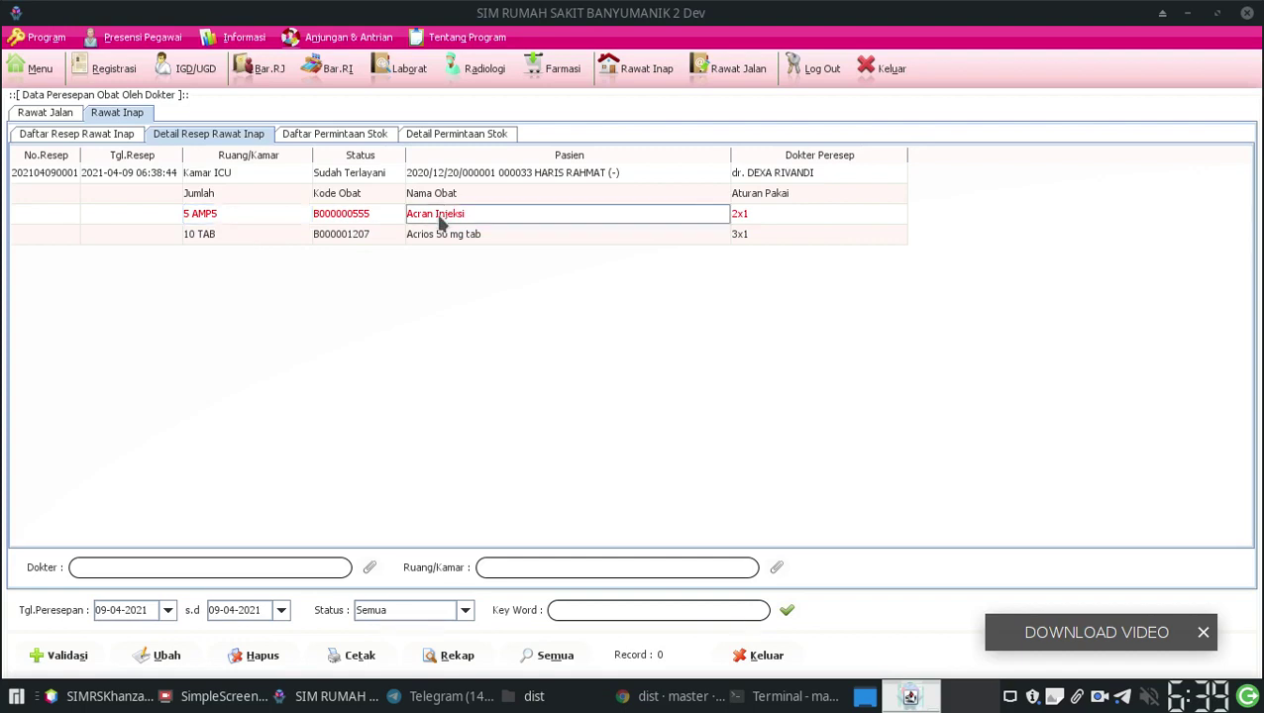
{"action": "left_click", "coordinate": [433, 237]}
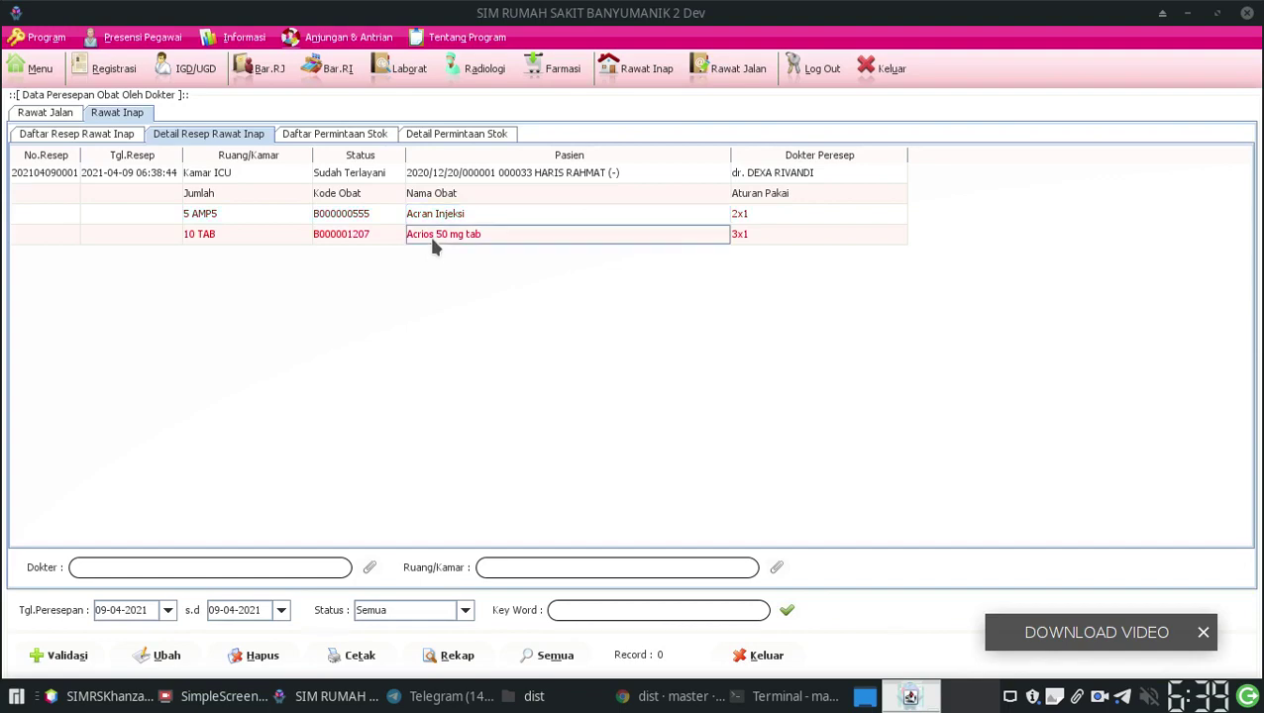
Step: Open a medicine return transaction for the ICU patient from the inpatient list and assign the first listed officer to it
{"action": "left_click", "coordinate": [438, 222]}
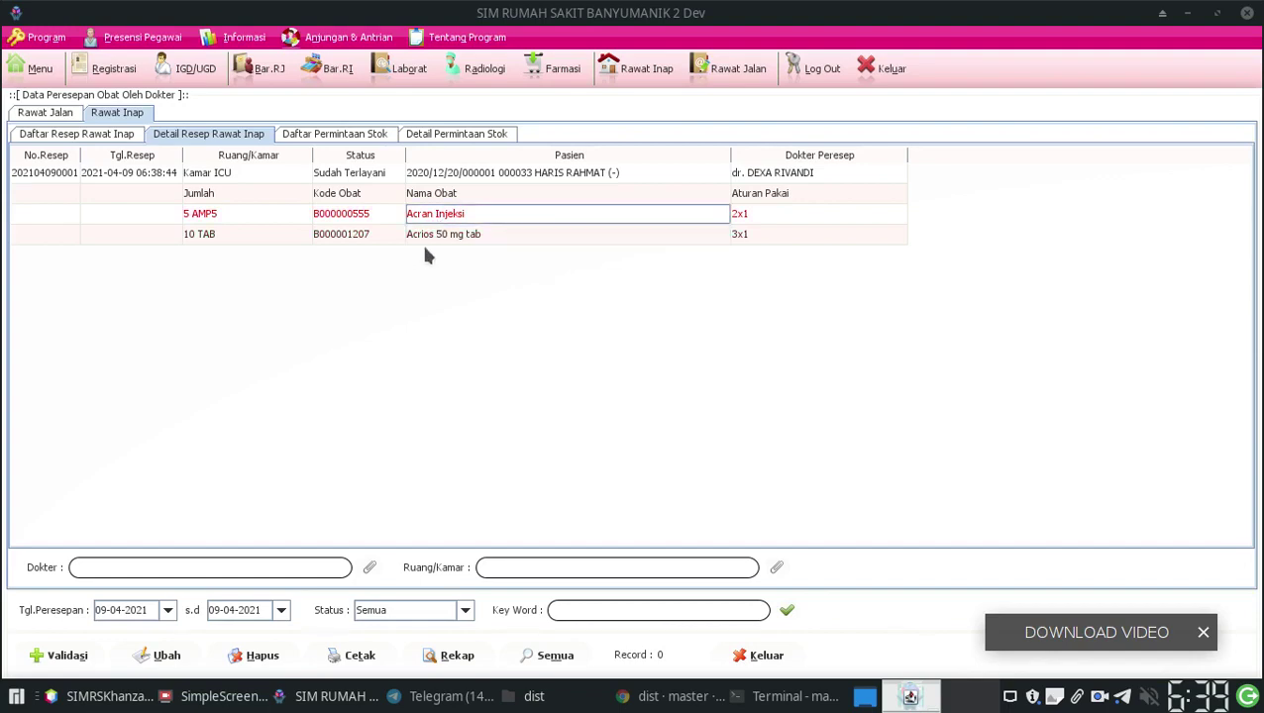
{"action": "left_click", "coordinate": [627, 79]}
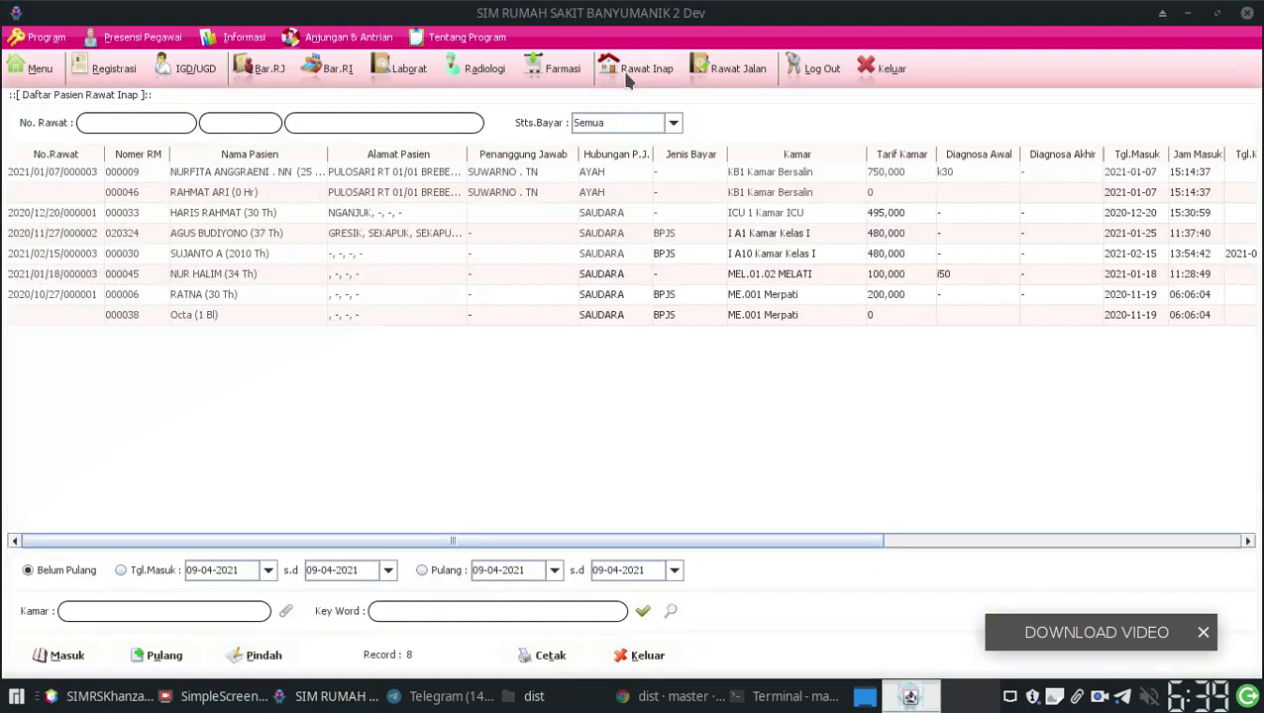
{"action": "left_click", "coordinate": [84, 218]}
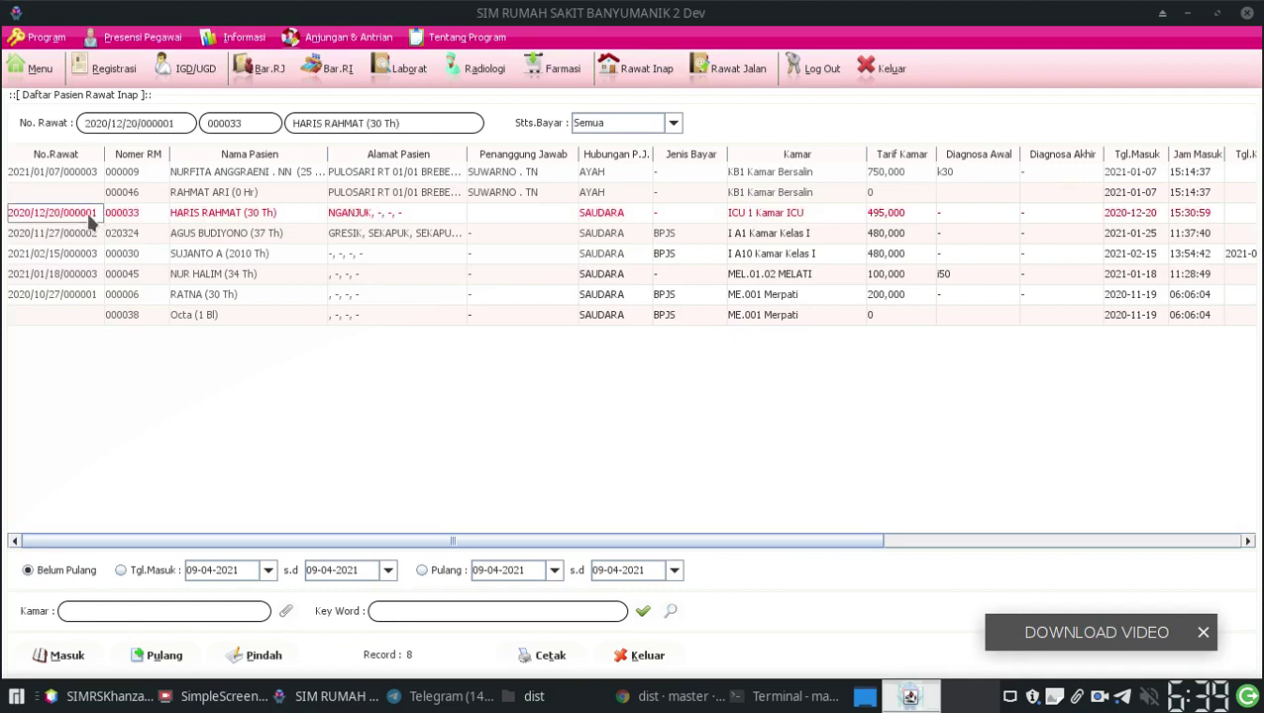
{"action": "right_click", "coordinate": [90, 220]}
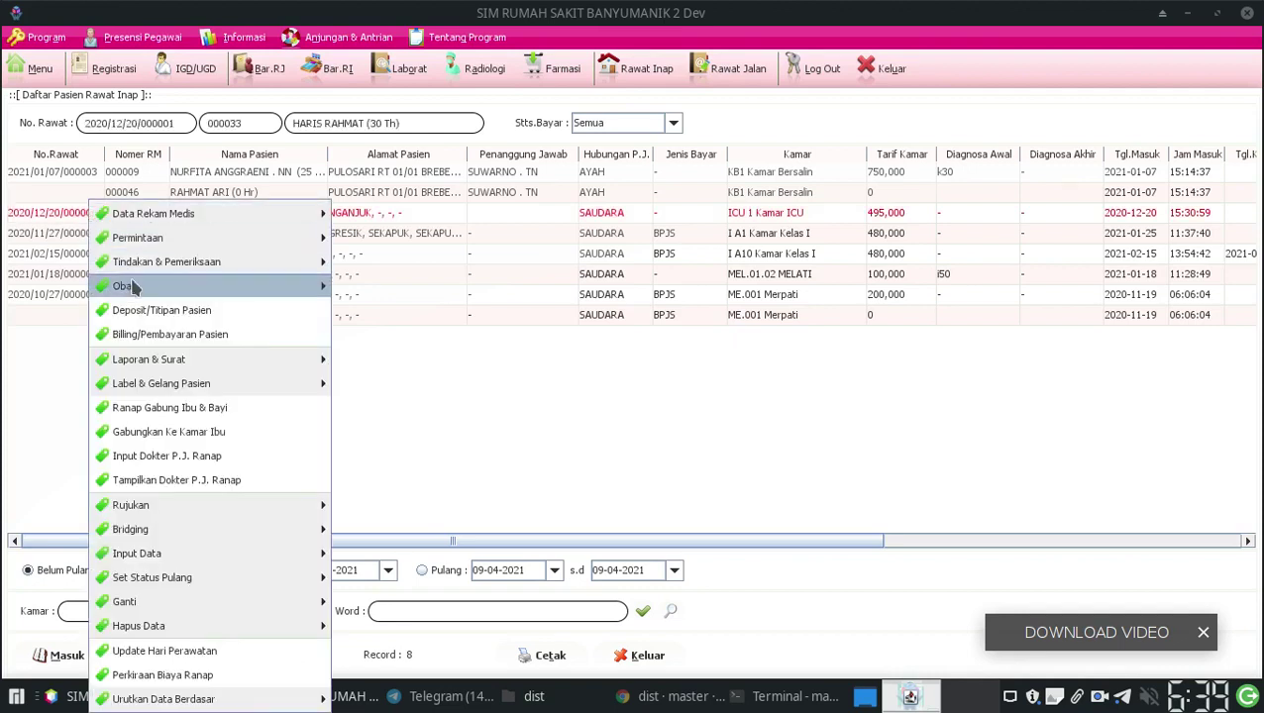
{"action": "mouse_move", "coordinate": [140, 287]}
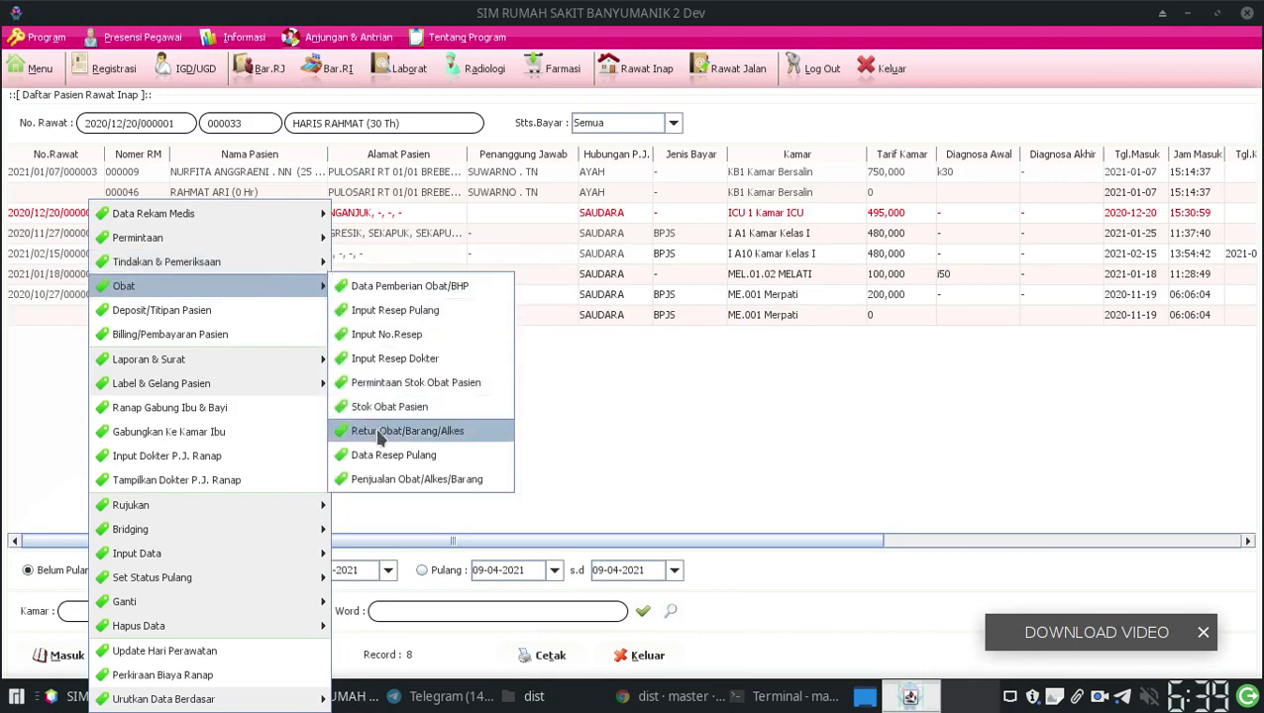
{"action": "left_click", "coordinate": [380, 433]}
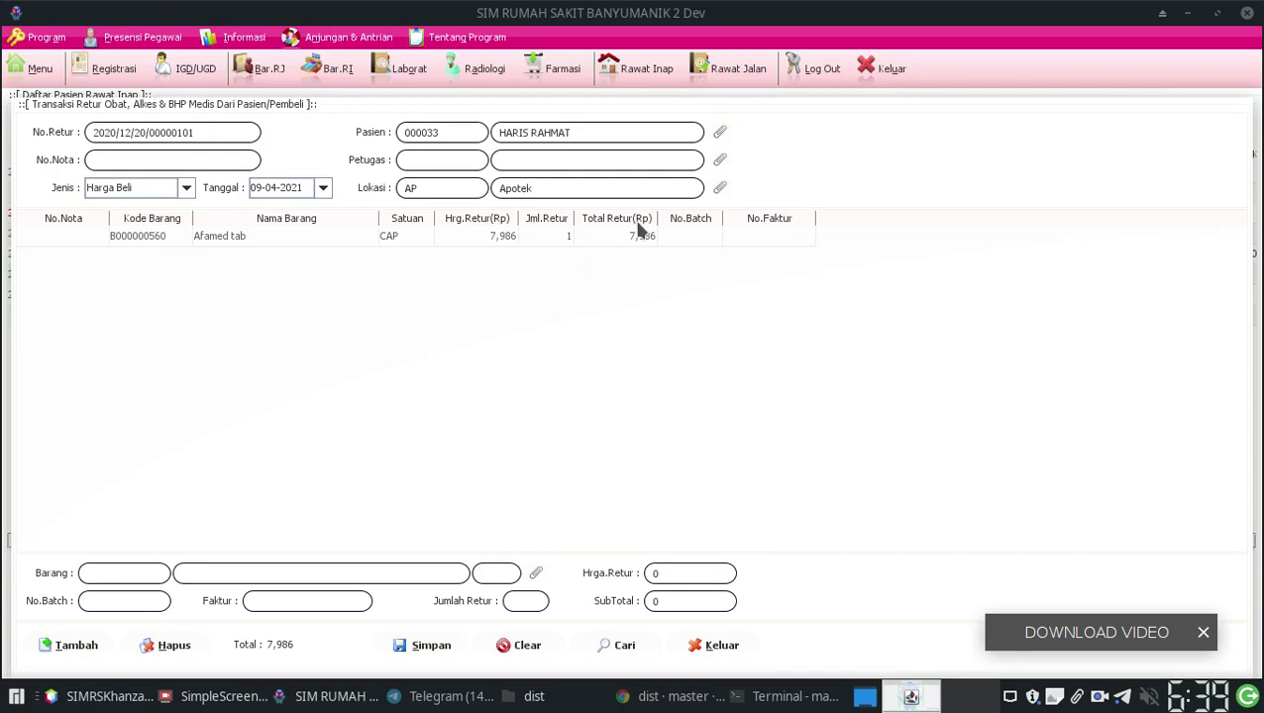
{"action": "left_click", "coordinate": [720, 161]}
{"action": "double_click", "coordinate": [155, 172]}
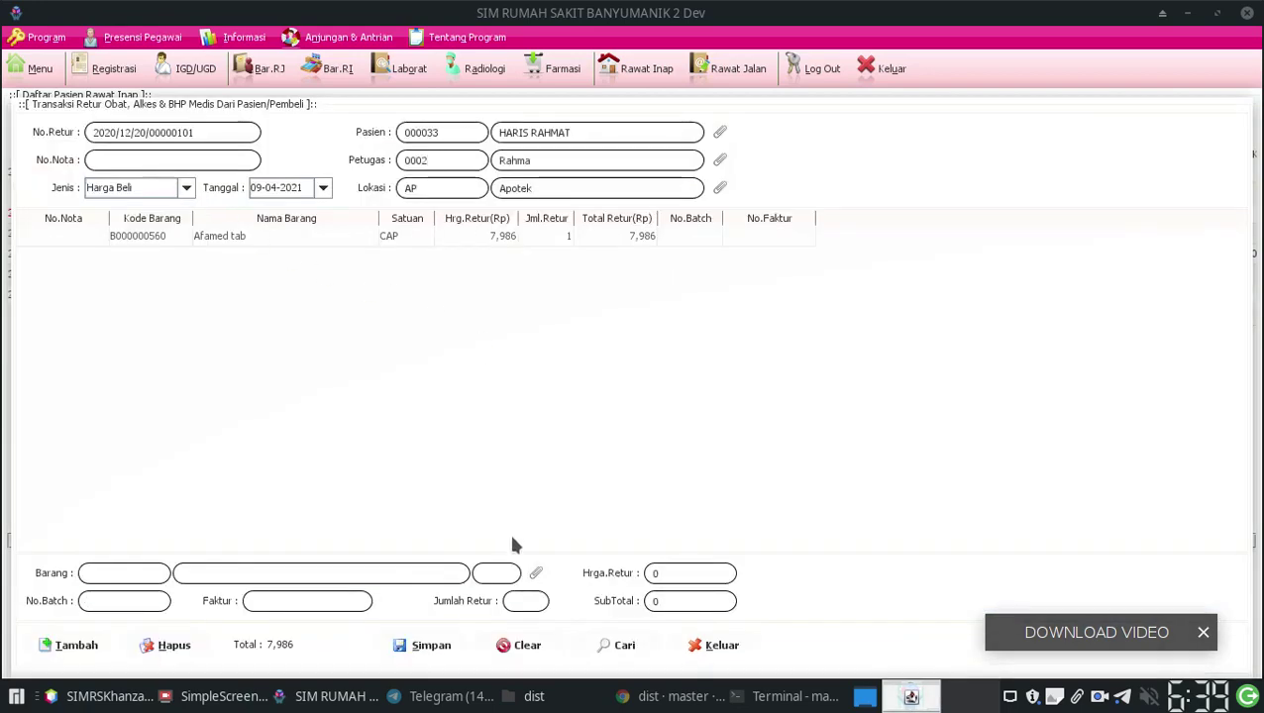
Step: Add Acran Injeksi to the medicine return with a return quantity of 2
{"action": "left_click", "coordinate": [535, 574]}
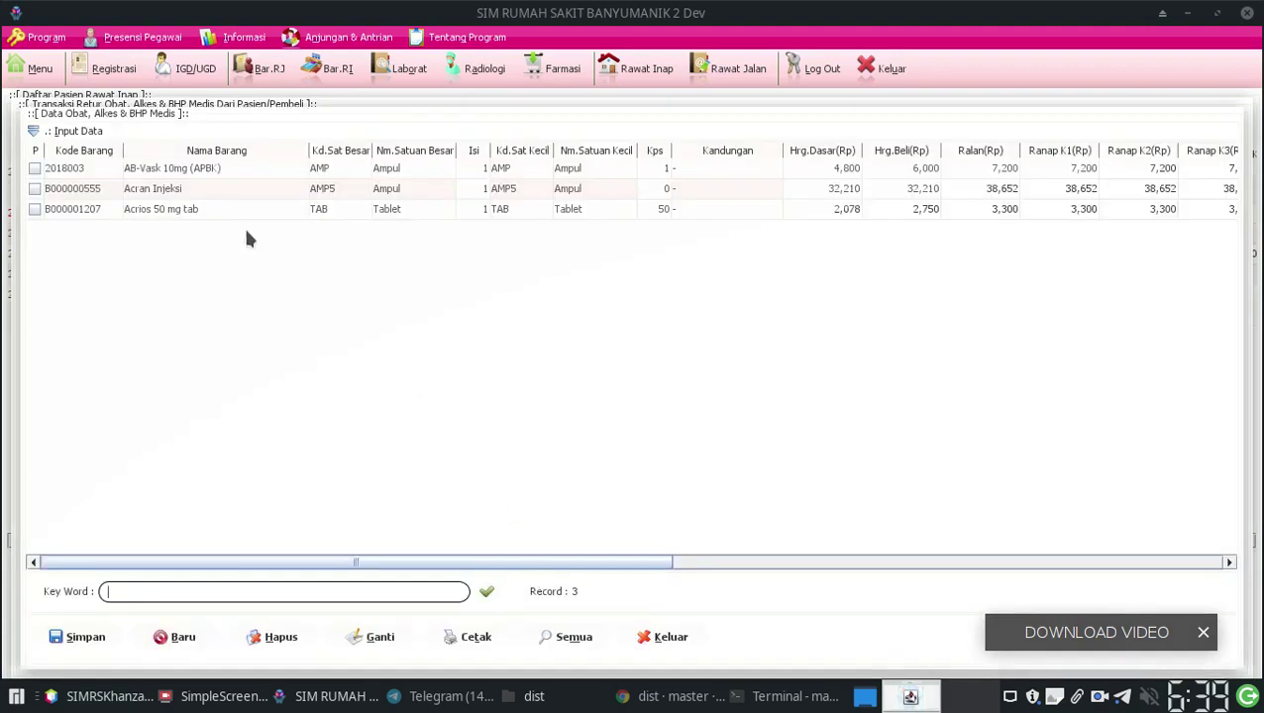
{"action": "left_click", "coordinate": [168, 195]}
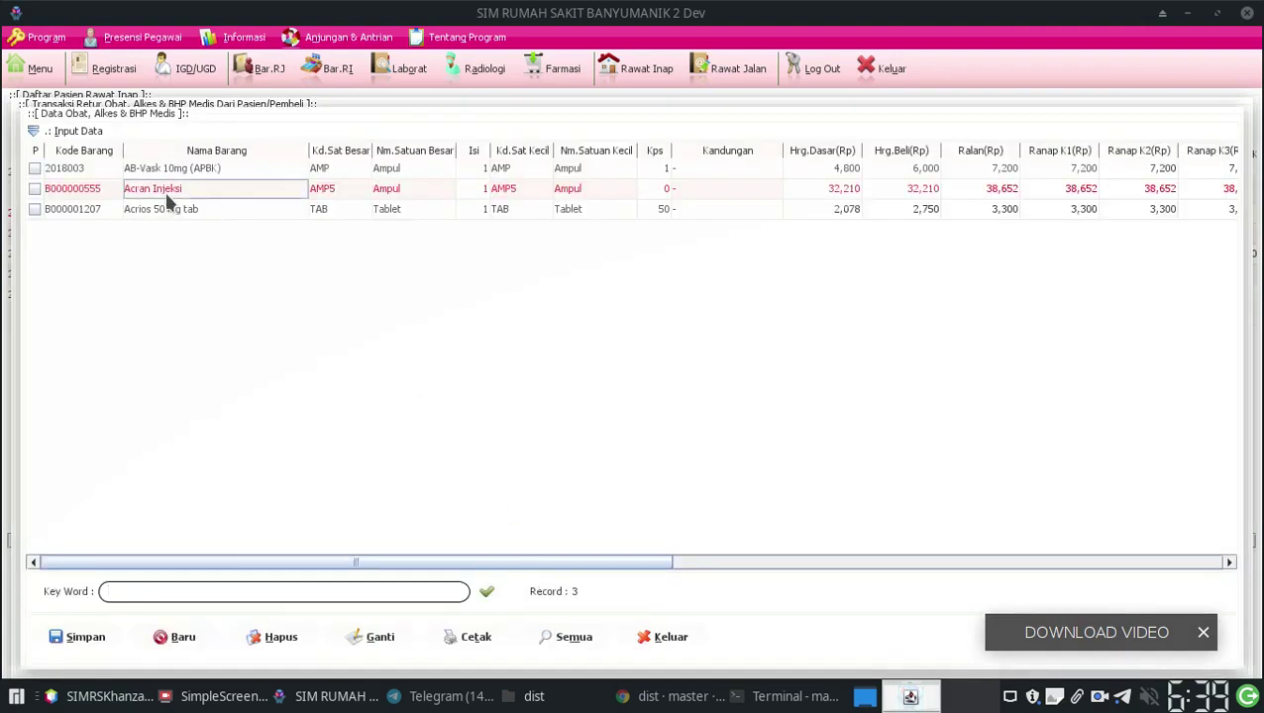
{"action": "double_click", "coordinate": [167, 201]}
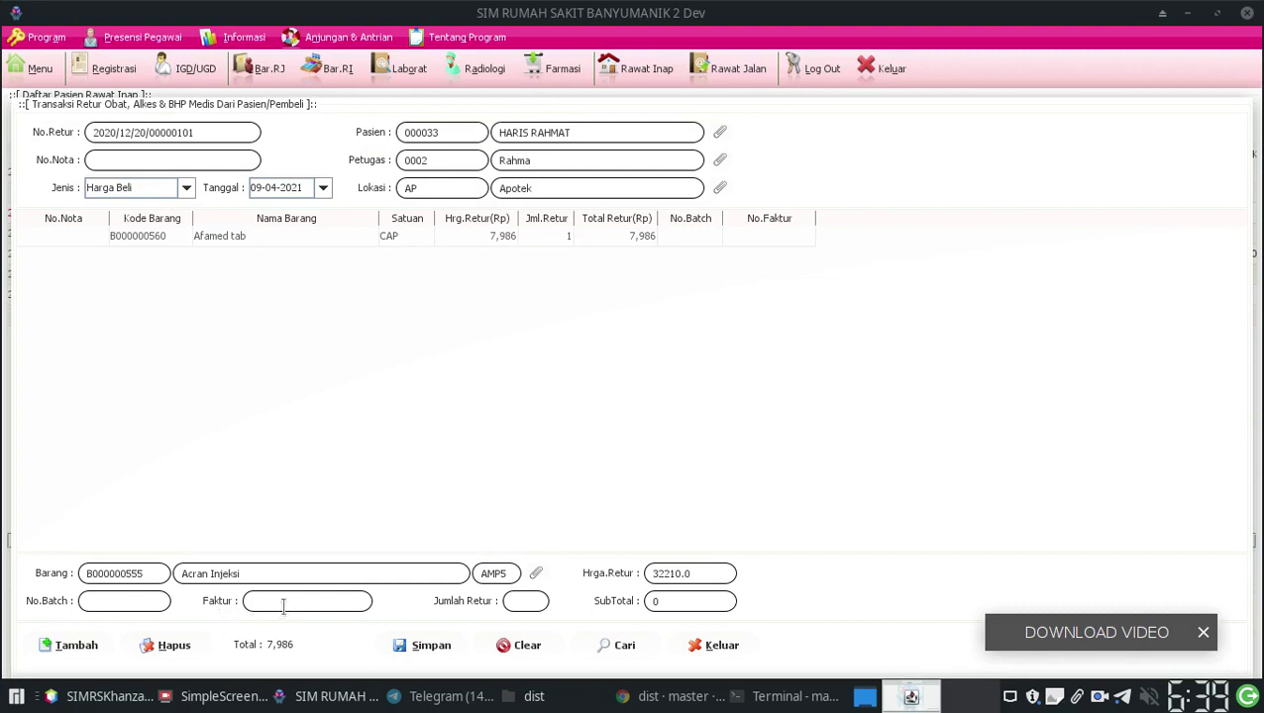
{"action": "left_click", "coordinate": [513, 602]}
{"action": "type", "text": "2"}
{"action": "key", "text": "Return"}
{"action": "left_click", "coordinate": [75, 645]}
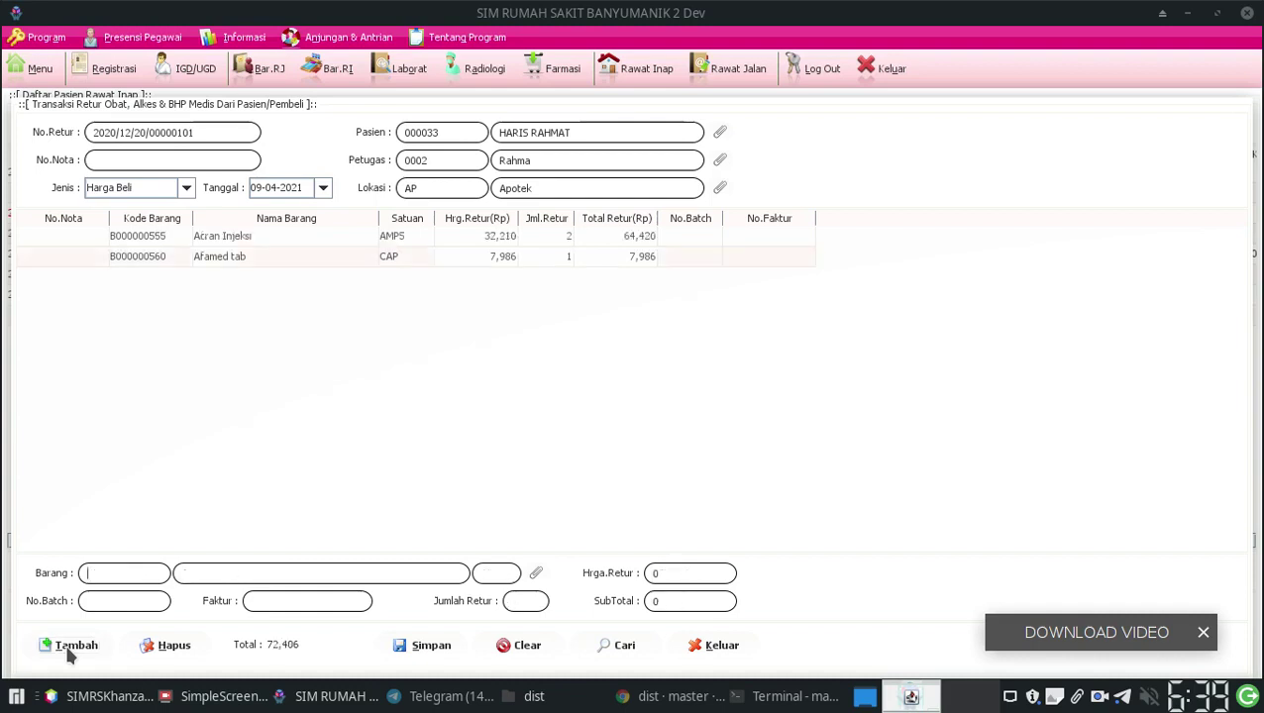
Step: Add Acrios 50 mg tab with a return quantity of 2, and save the medicine return transaction
{"action": "left_click", "coordinate": [535, 573]}
{"action": "double_click", "coordinate": [191, 208]}
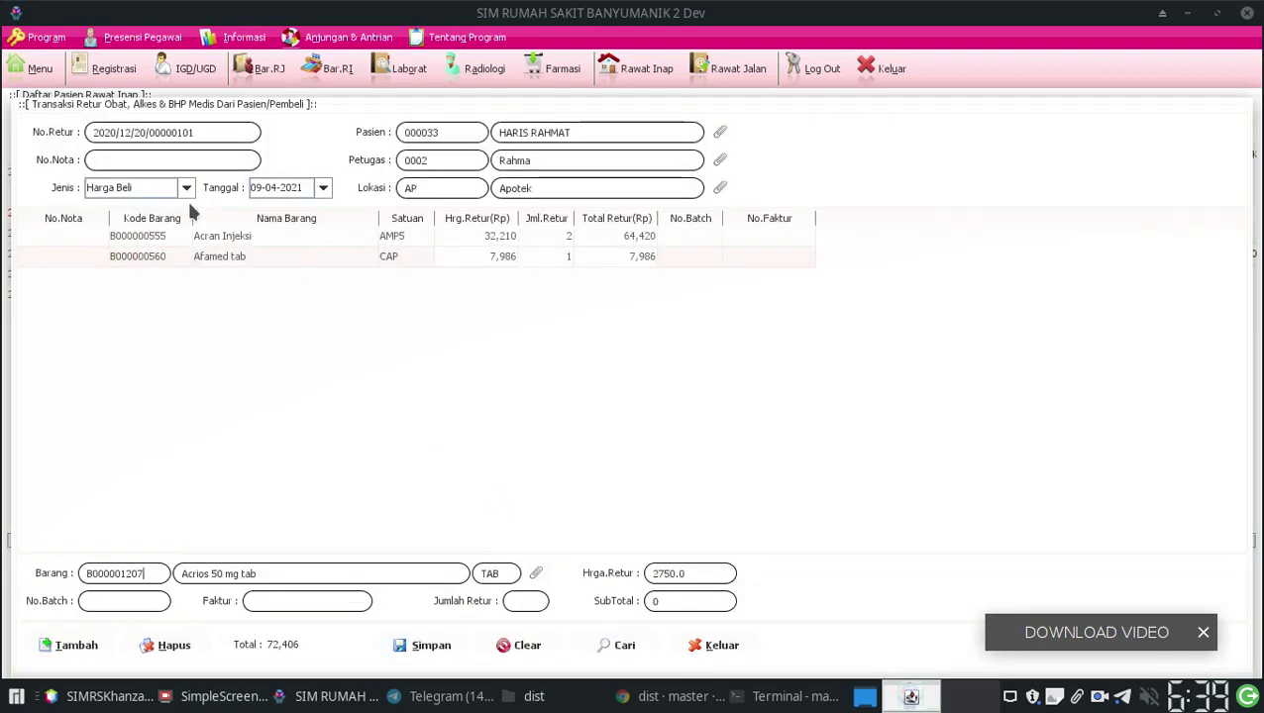
{"action": "left_click", "coordinate": [517, 601]}
{"action": "type", "text": "2"}
{"action": "left_click", "coordinate": [91, 644]}
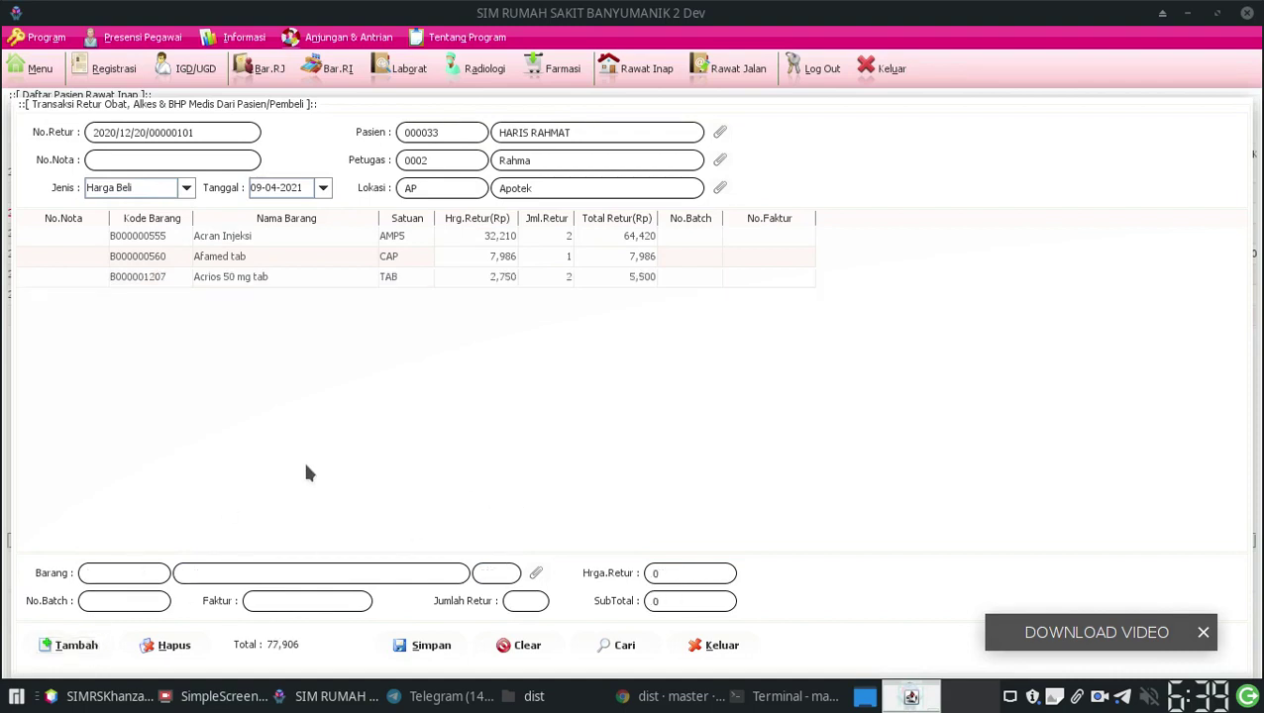
{"action": "left_click", "coordinate": [420, 645]}
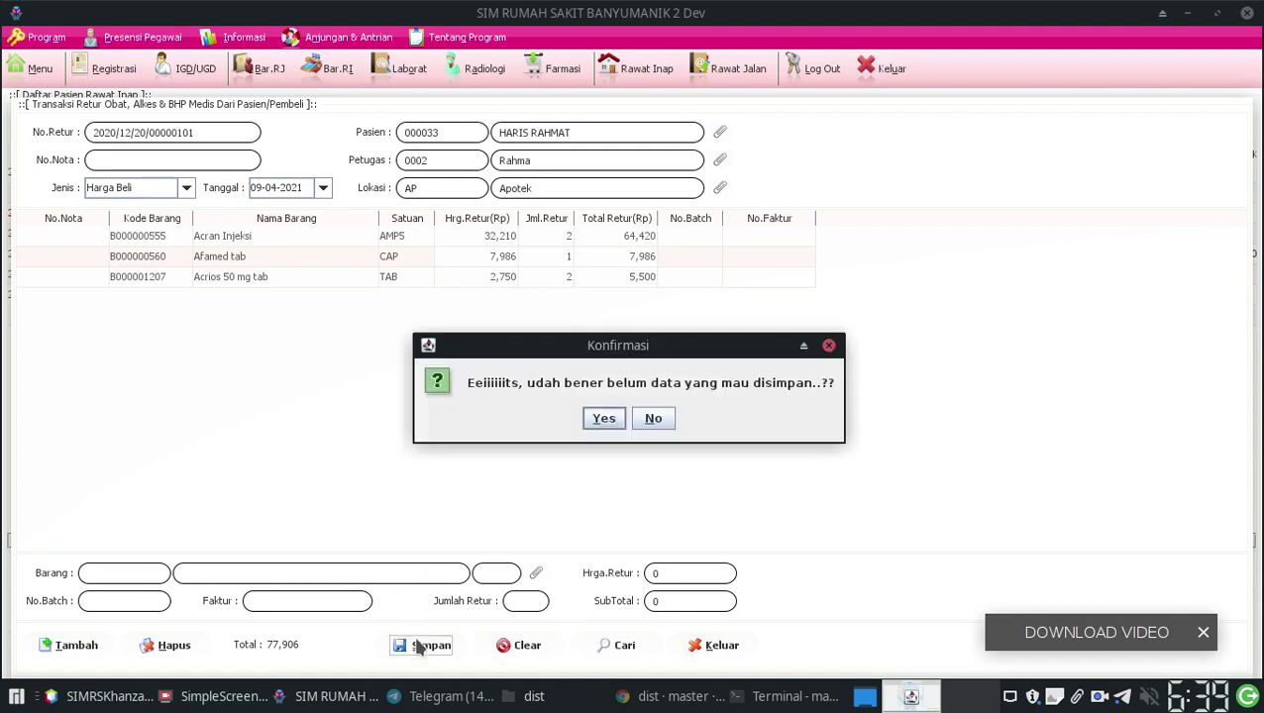
{"action": "left_click", "coordinate": [605, 420]}
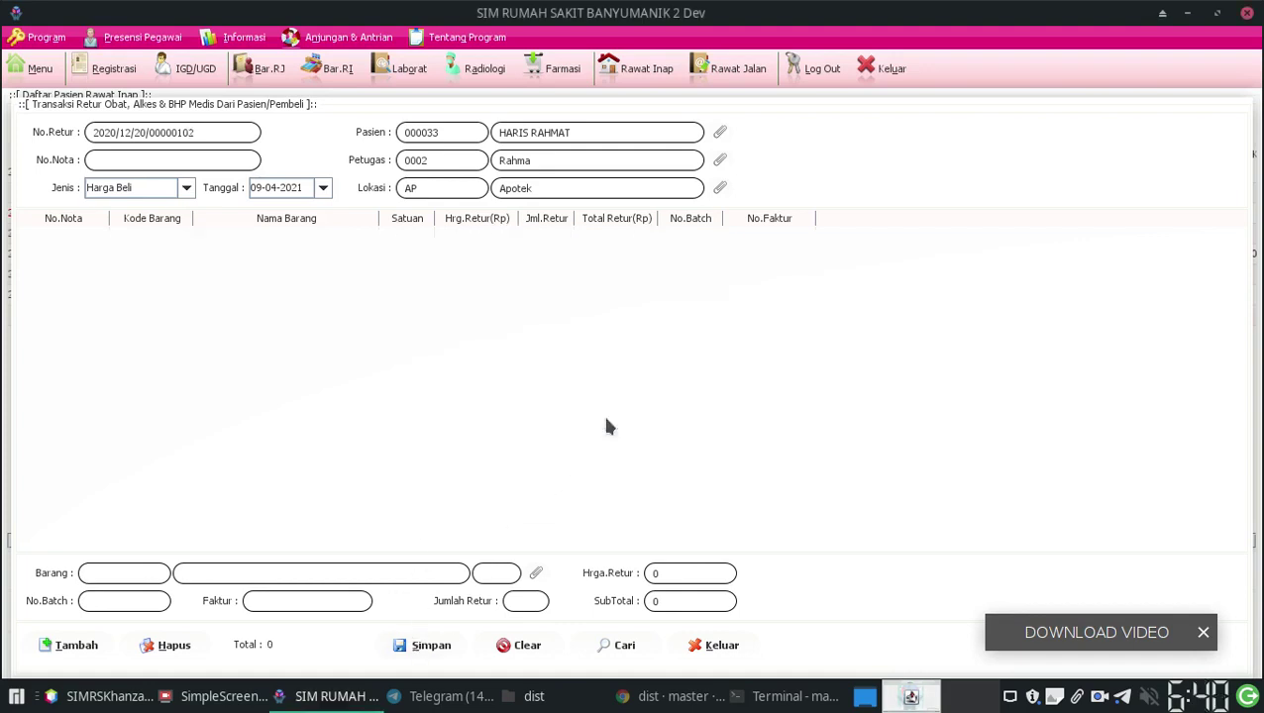
Step: Open the ICU patient's inpatient billing from the inpatient list to view the medicine charges and returns
{"action": "left_click", "coordinate": [632, 80]}
{"action": "right_click", "coordinate": [114, 212]}
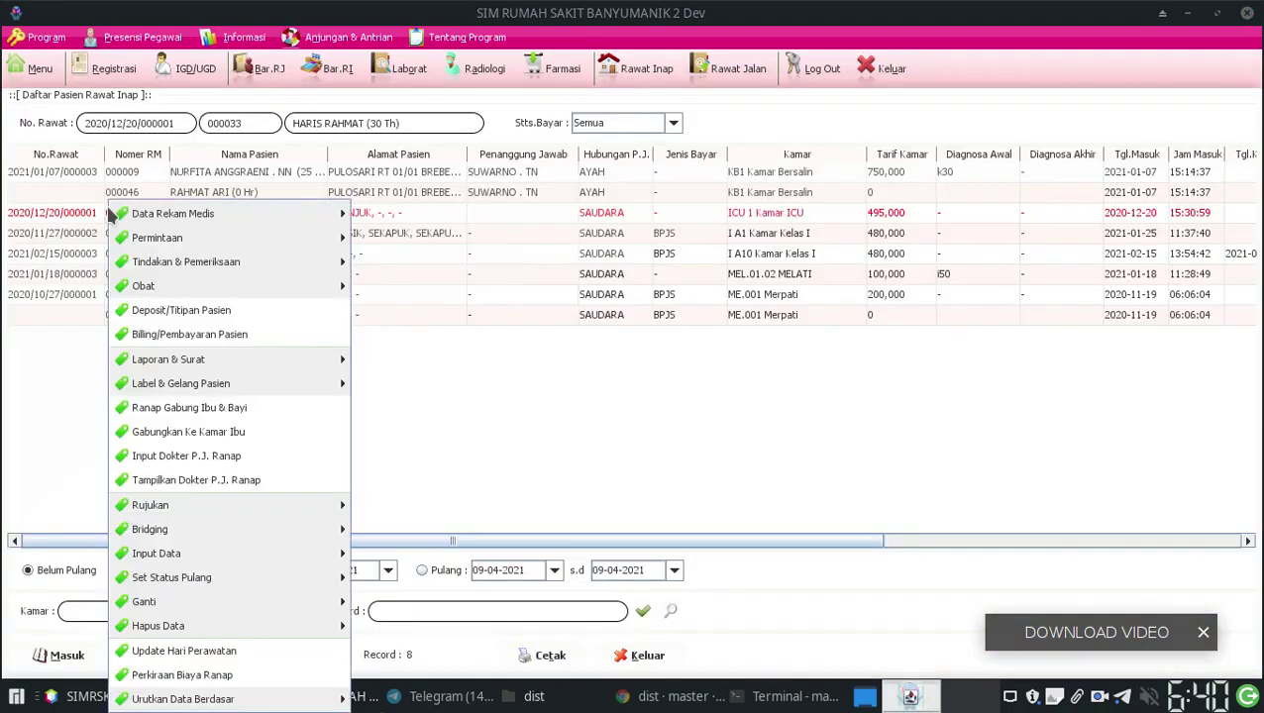
{"action": "left_click", "coordinate": [169, 337]}
{"action": "scroll", "coordinate": [466, 365], "scroll_direction": "down", "scroll_amount": 5}
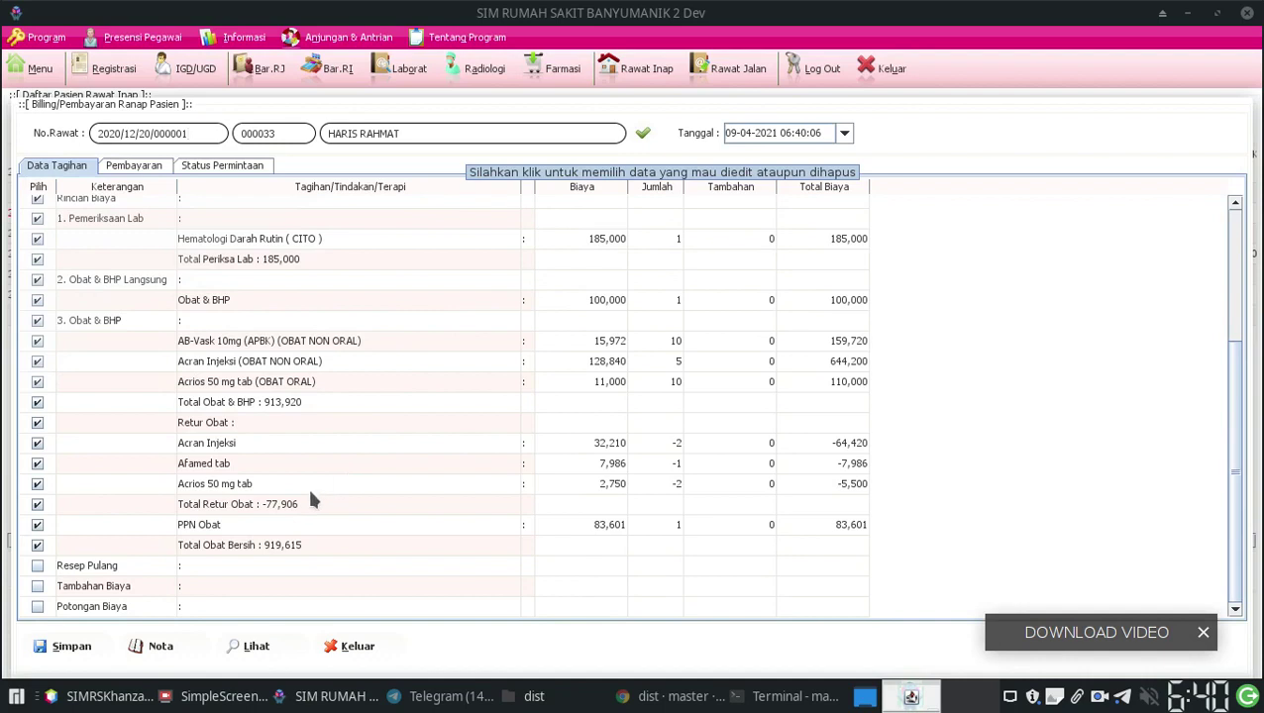
Step: Examine the returned medicines in the bill, comparing their prices and quantities with the dispensed medicines and the medicine tax
{"action": "left_click", "coordinate": [621, 445]}
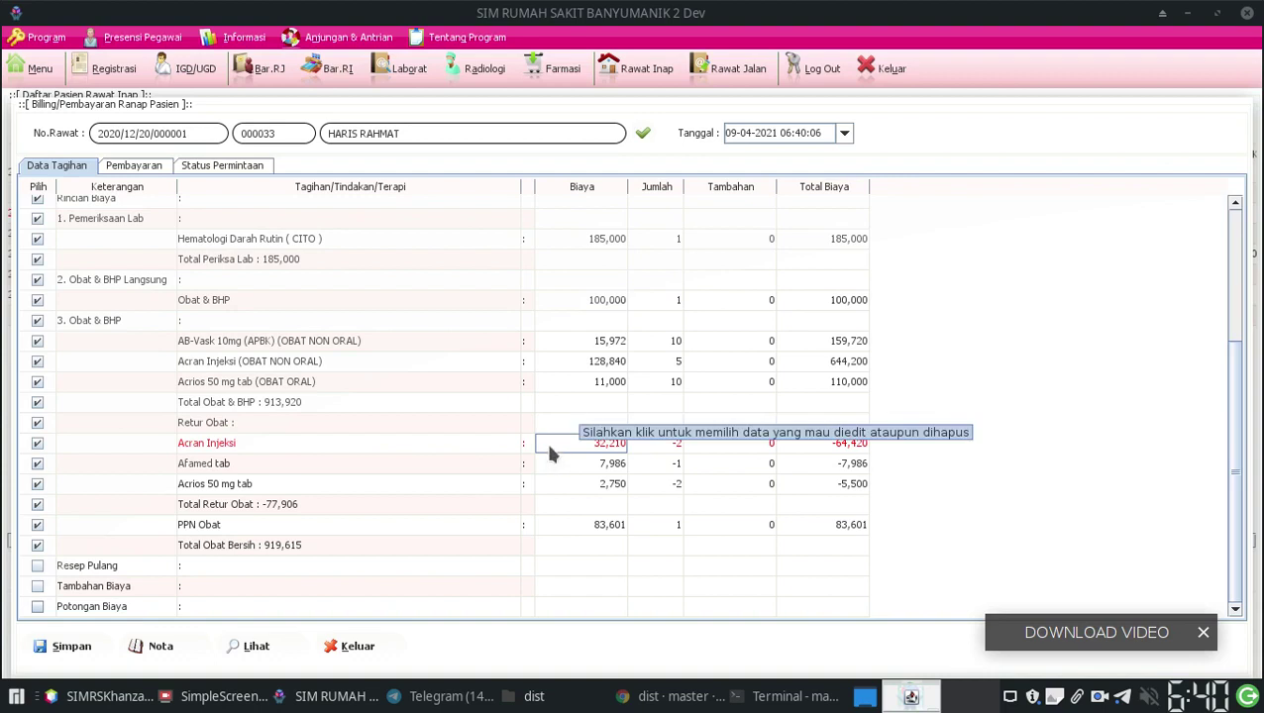
{"action": "left_click", "coordinate": [663, 448]}
{"action": "left_click", "coordinate": [663, 484]}
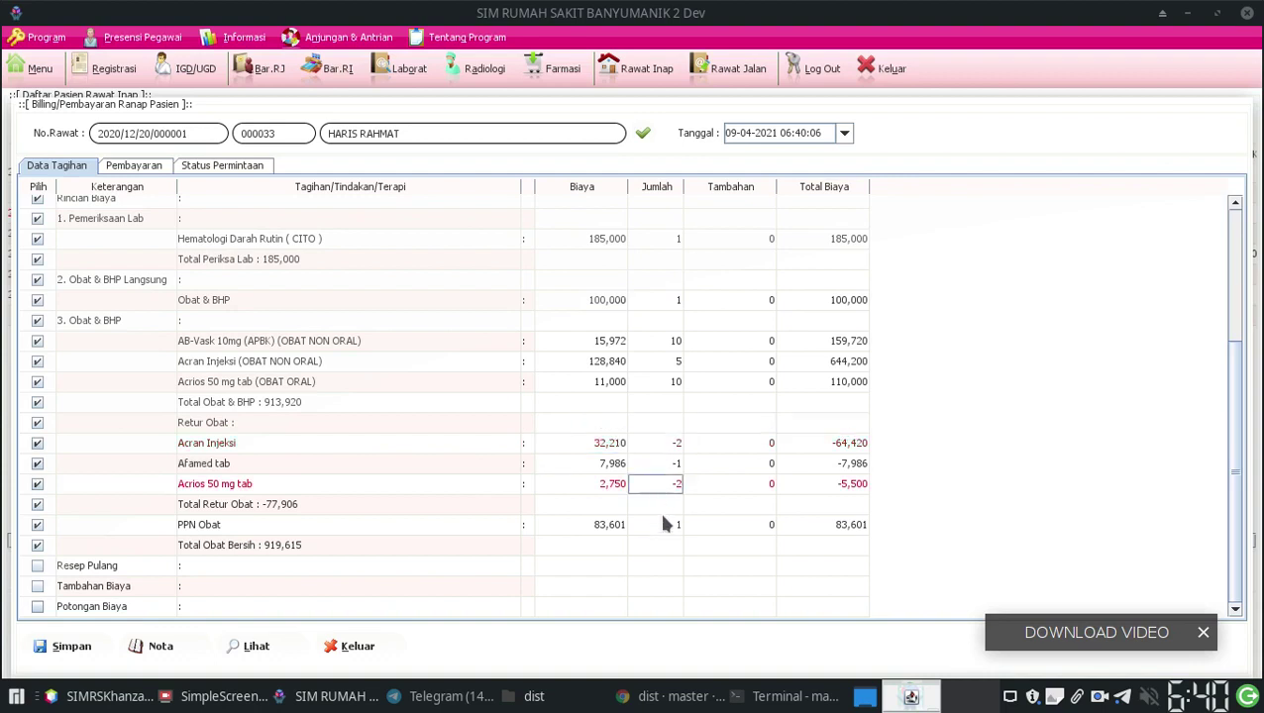
{"action": "left_click", "coordinate": [663, 519]}
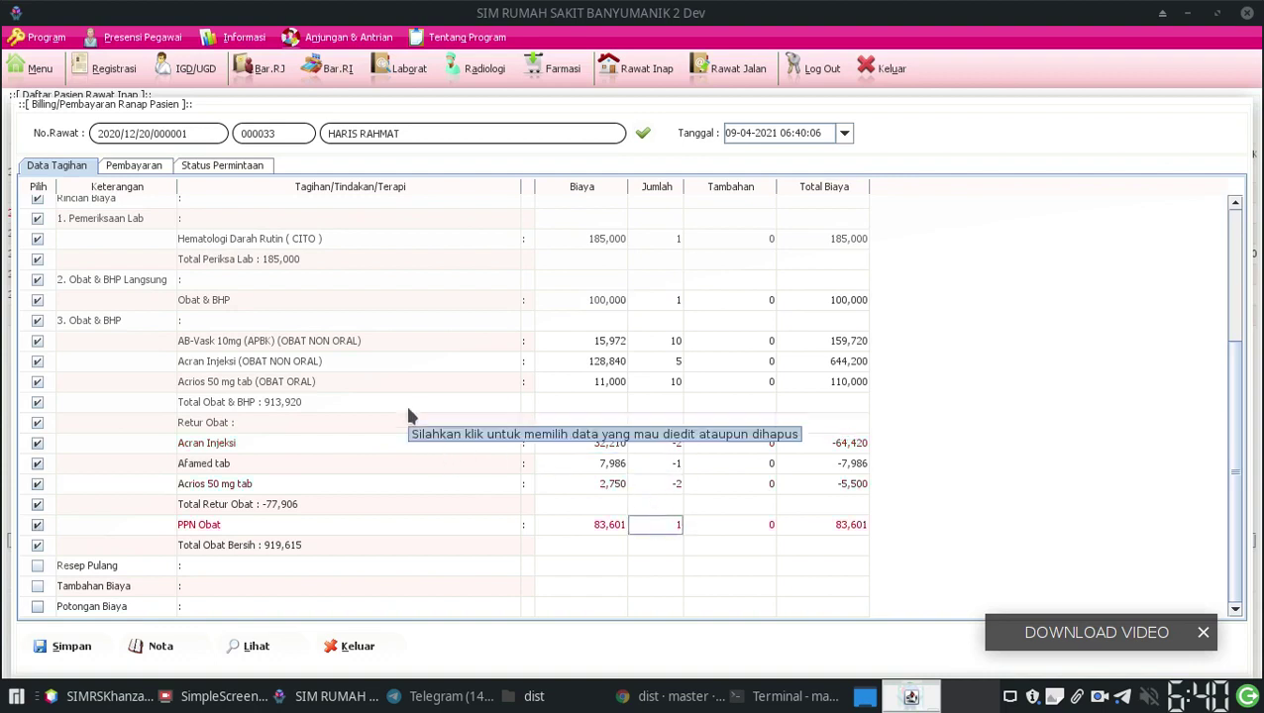
{"action": "left_click", "coordinate": [317, 343]}
{"action": "left_click", "coordinate": [677, 445]}
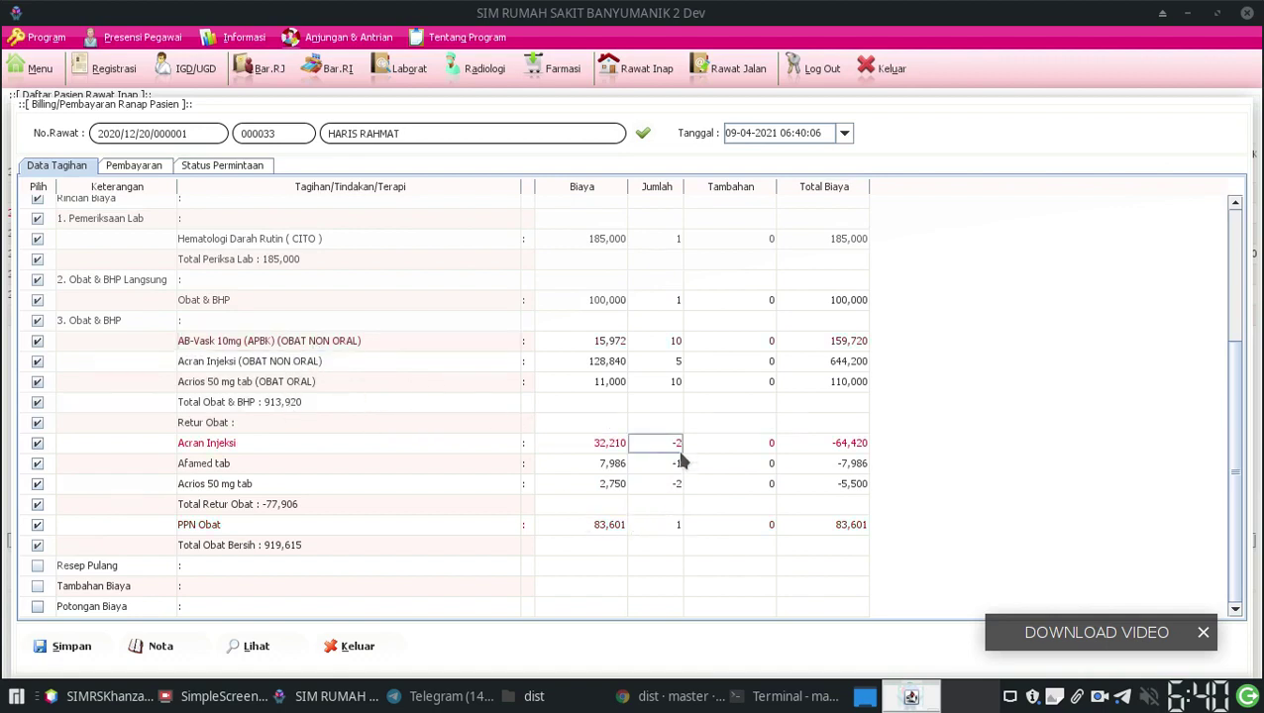
{"action": "left_click", "coordinate": [677, 462]}
{"action": "left_click", "coordinate": [669, 527]}
{"action": "left_click", "coordinate": [676, 463]}
{"action": "left_click", "coordinate": [584, 447]}
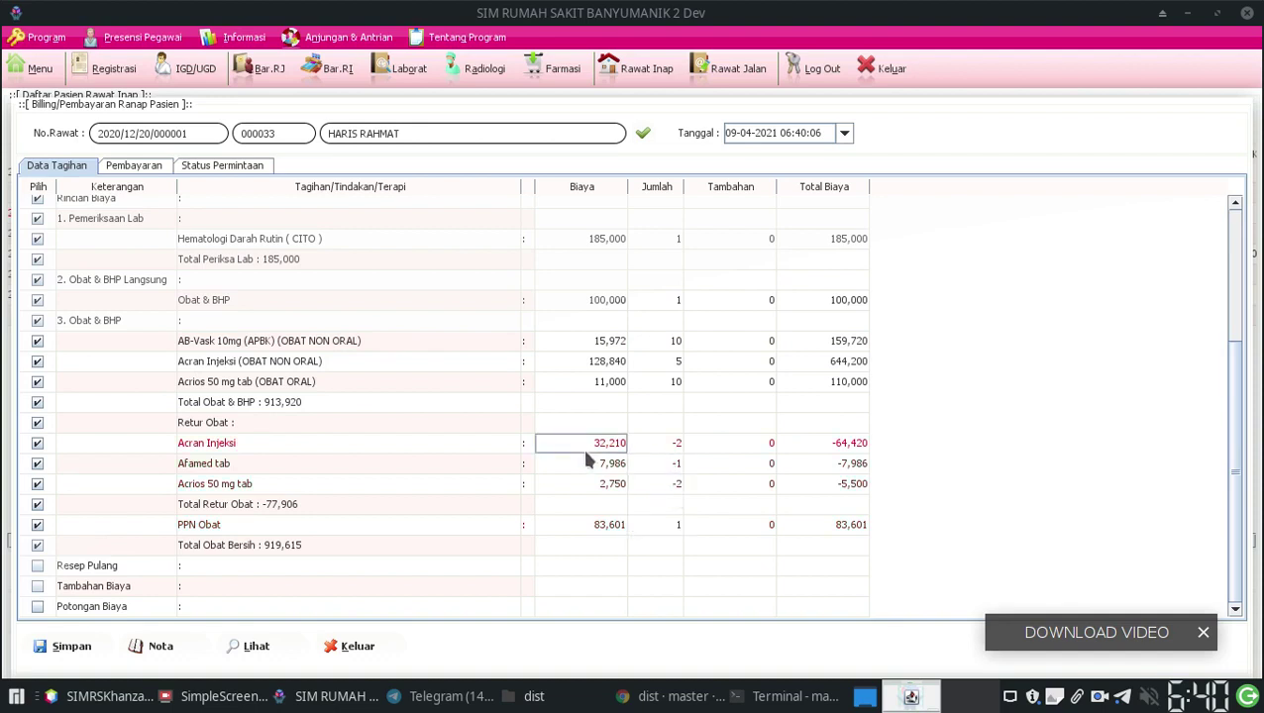
{"action": "left_click", "coordinate": [590, 465]}
{"action": "left_click", "coordinate": [463, 490]}
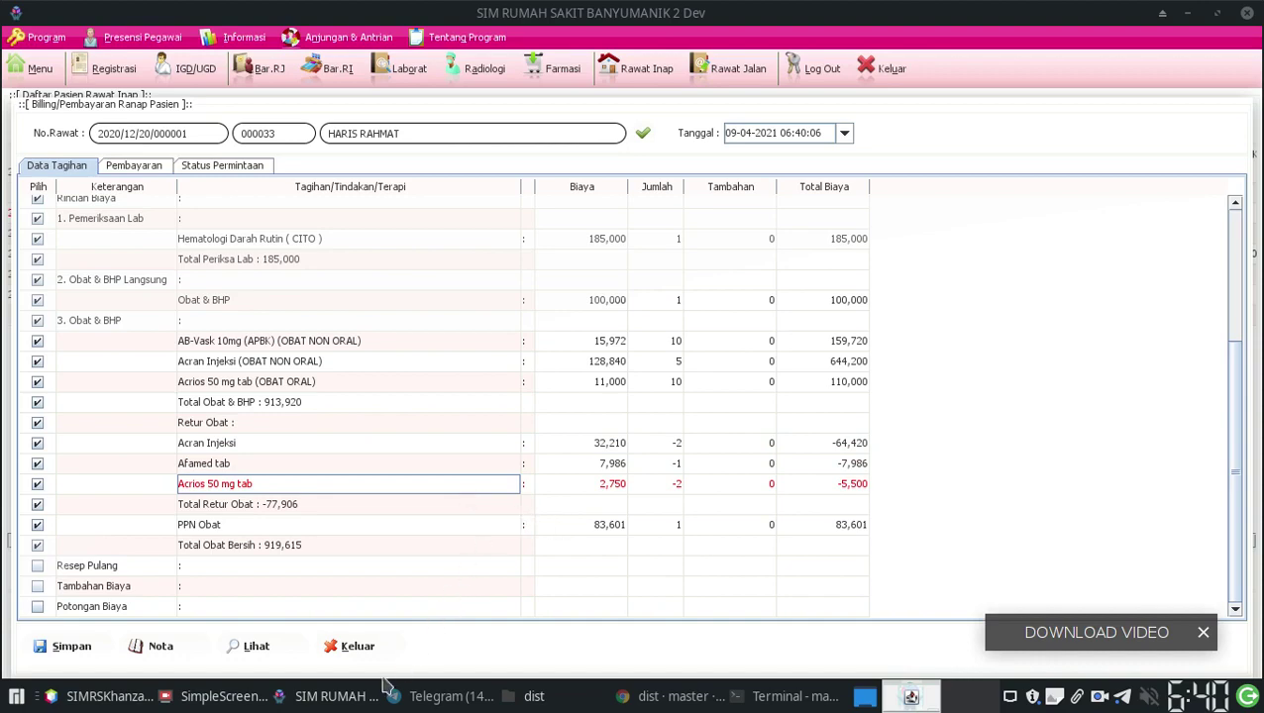
{"action": "left_click", "coordinate": [223, 696]}
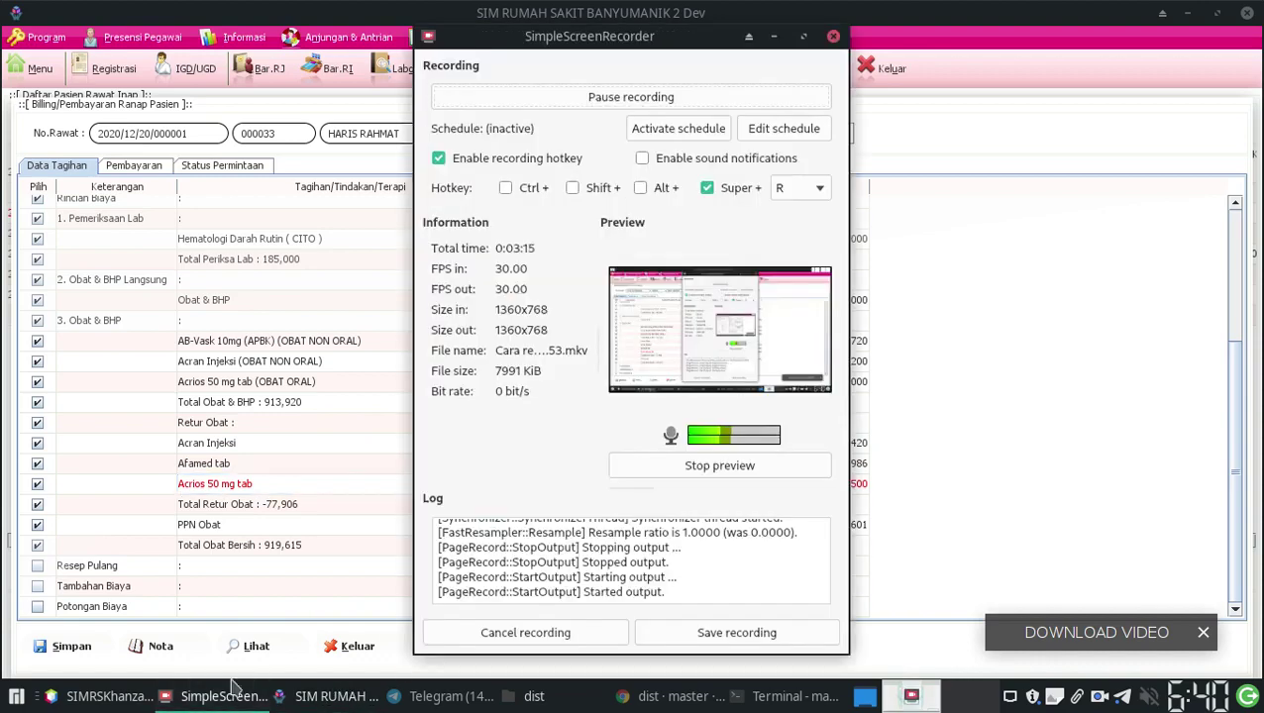